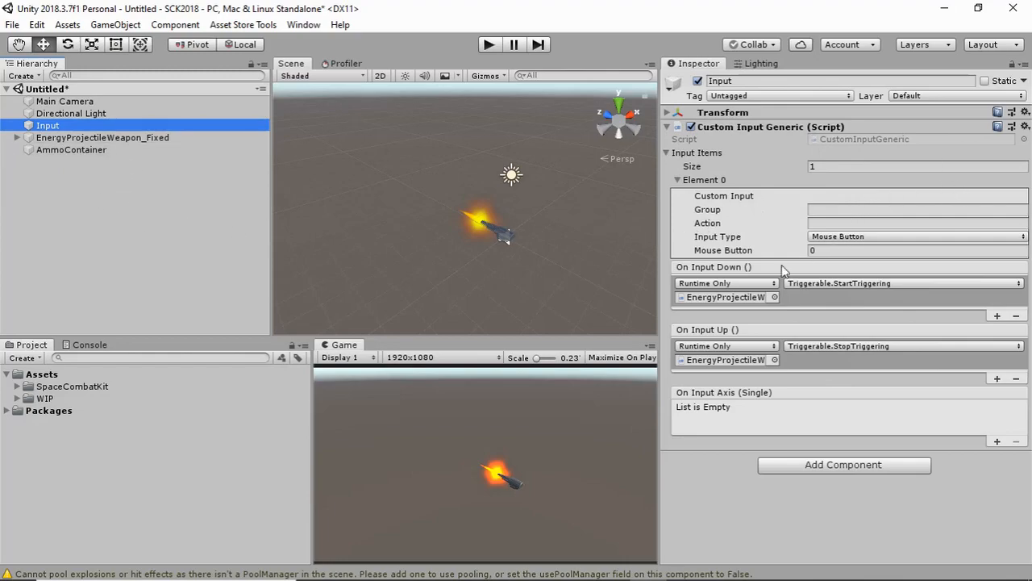
Review the event chain of EnergyProjectileWeapon_Fixed from the Input object through its Triggerable, Repeater and Projectile Launcher components
click(89, 139)
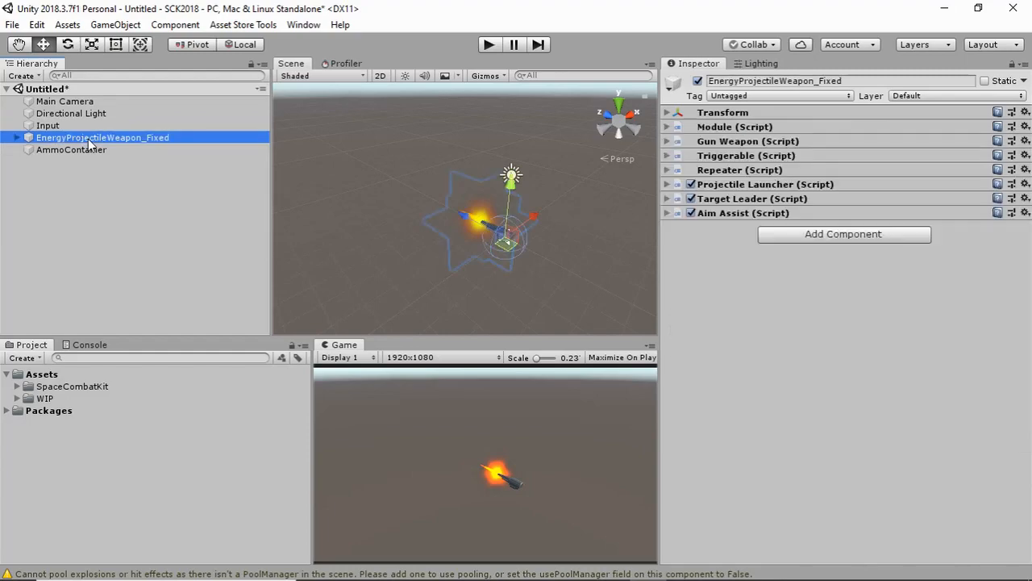
click(95, 125)
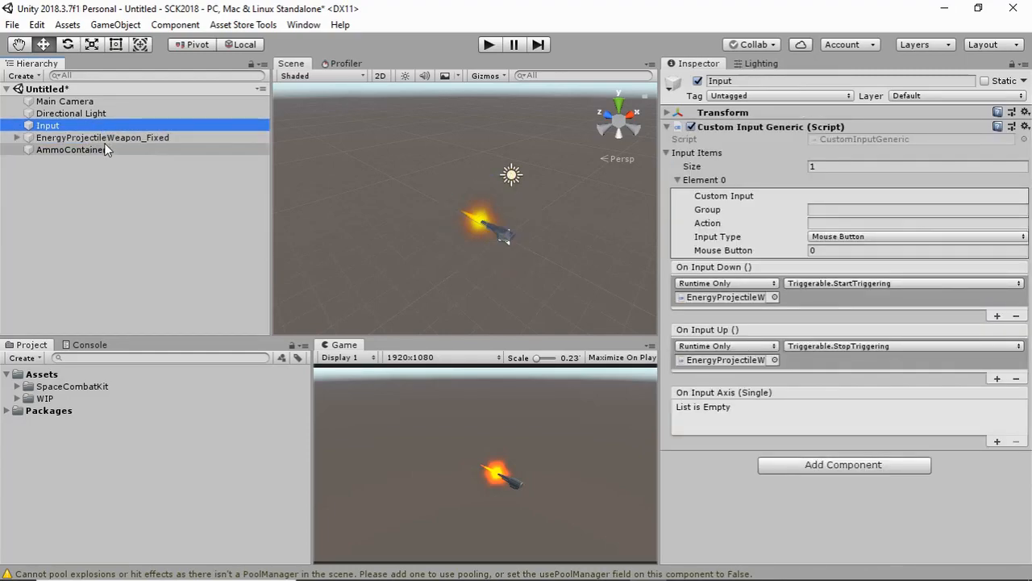
click(109, 138)
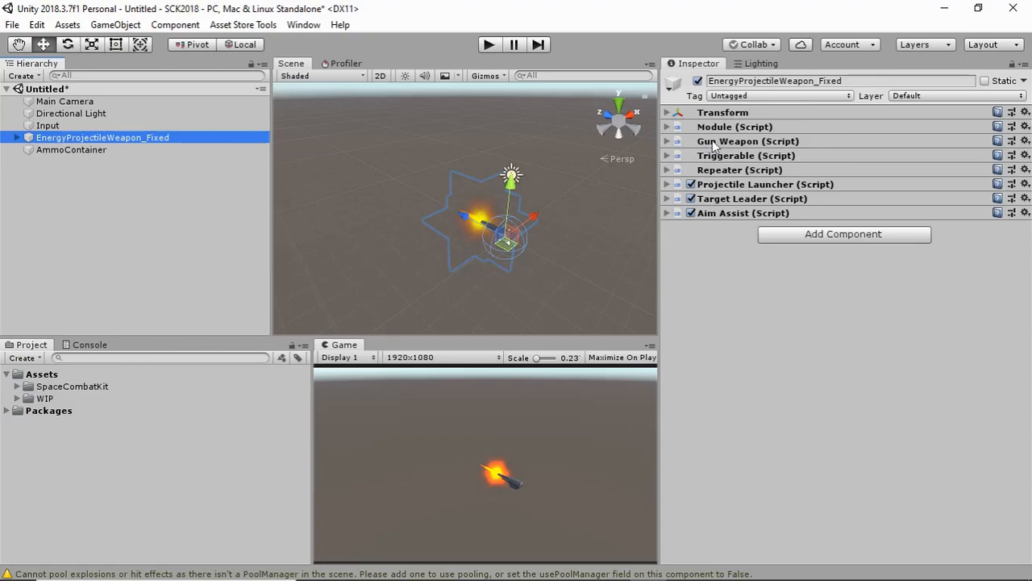
click(667, 156)
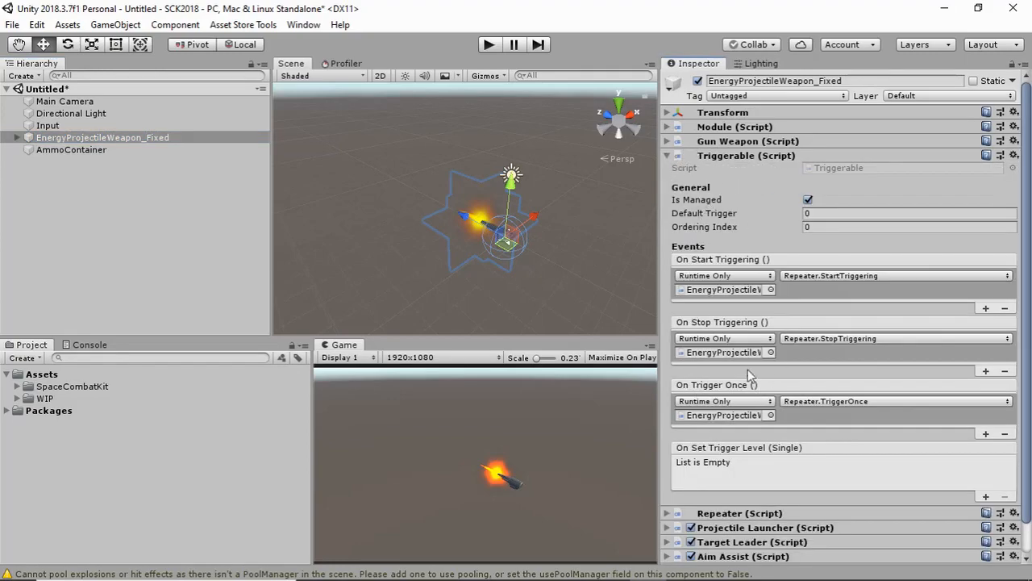
scroll(746, 355, down, 1)
click(742, 481)
scroll(738, 403, down, 5)
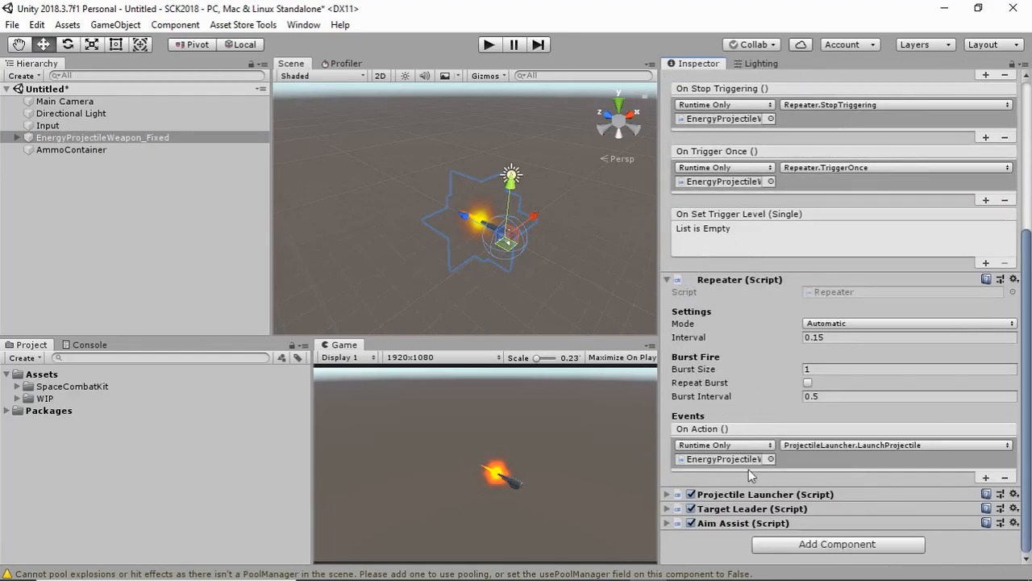
click(819, 324)
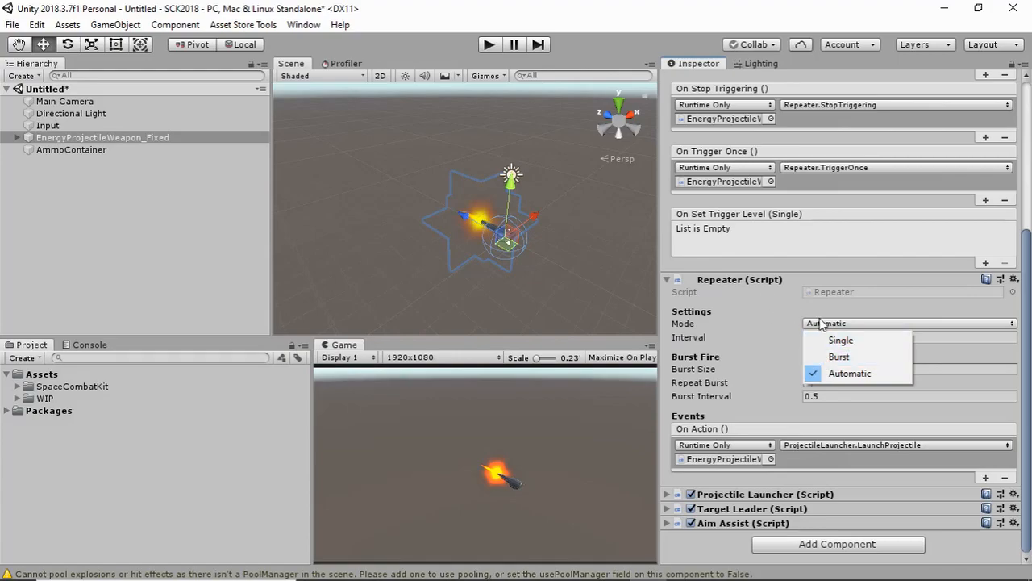
click(753, 297)
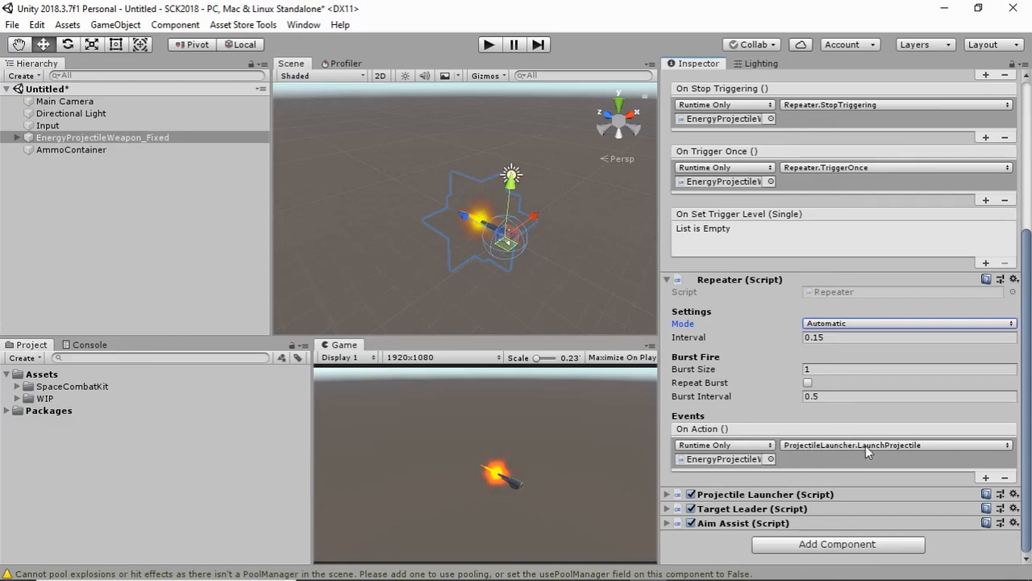
click(795, 494)
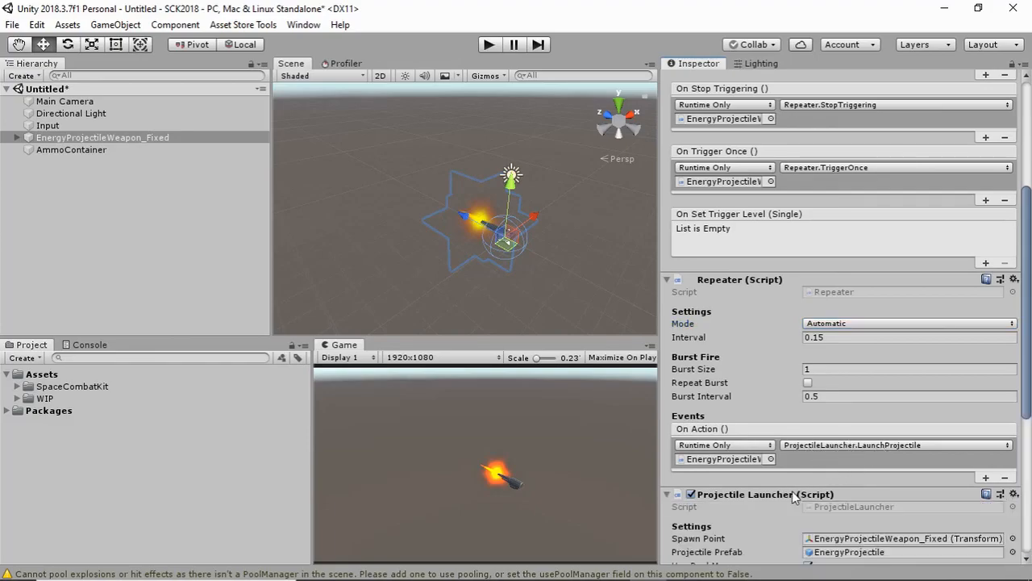
scroll(792, 491, down, 3)
click(799, 403)
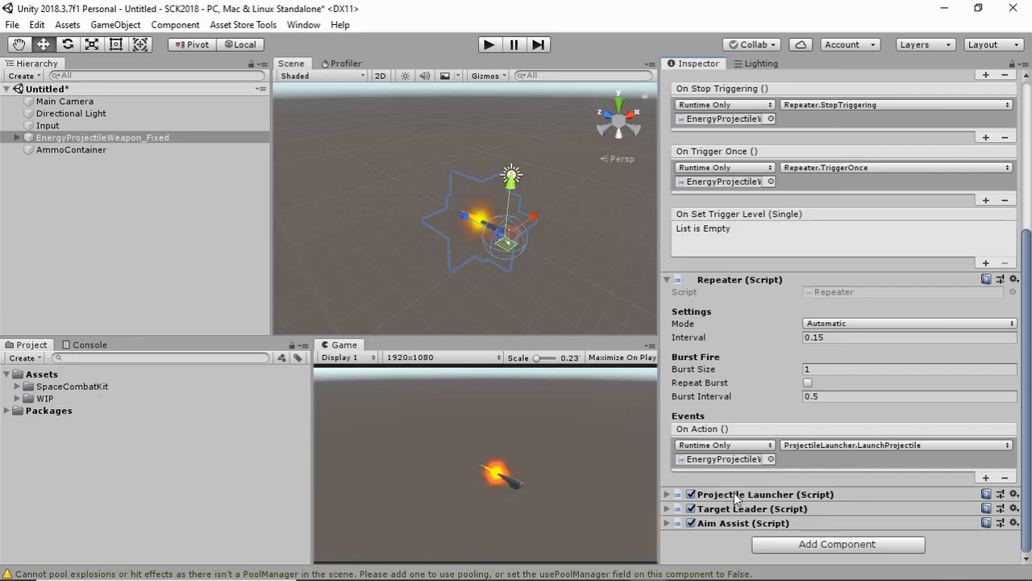
Collapse the Triggerable and Repeater components and add a Condition Trigger component to EnergyProjectileWeapon_Fixed
scroll(715, 274, up, 5)
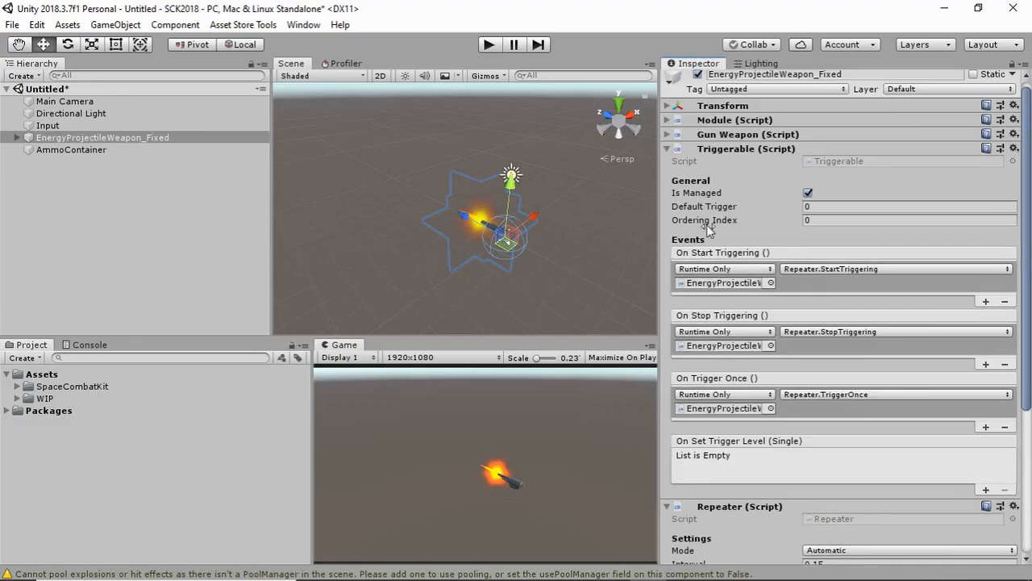
click(667, 149)
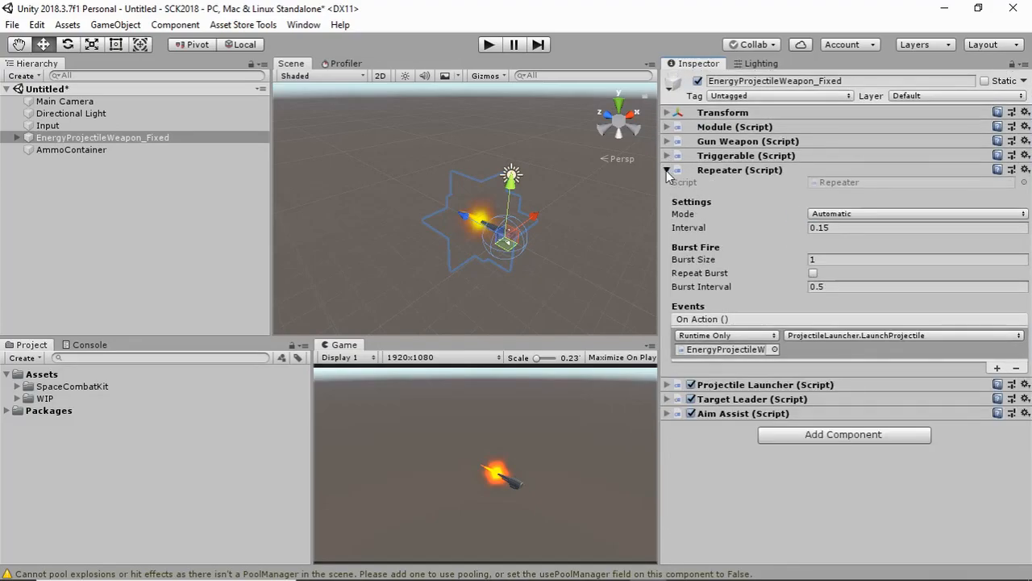
click(668, 170)
click(787, 237)
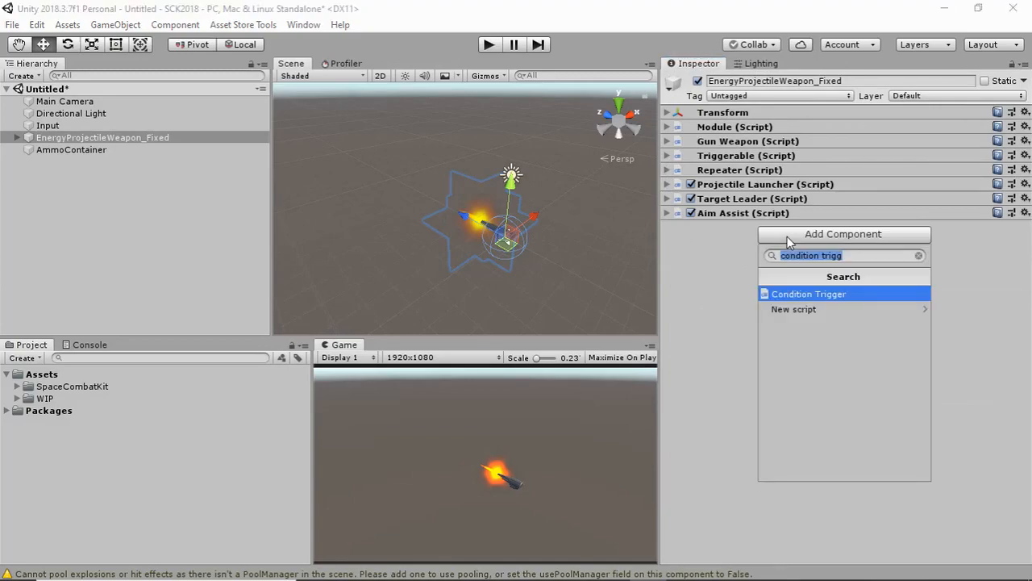
text(conditi)
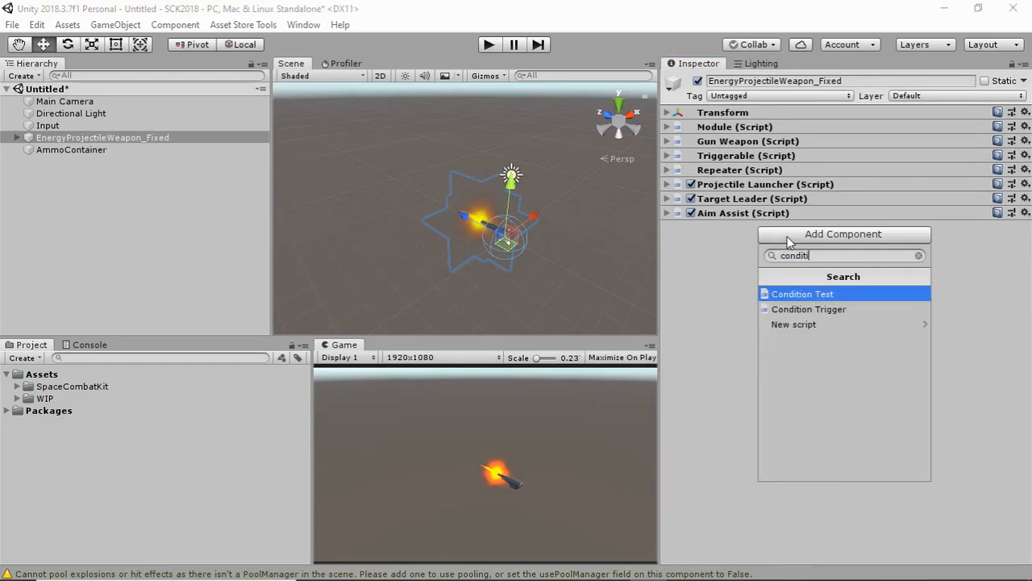
key(Down)
key(Return)
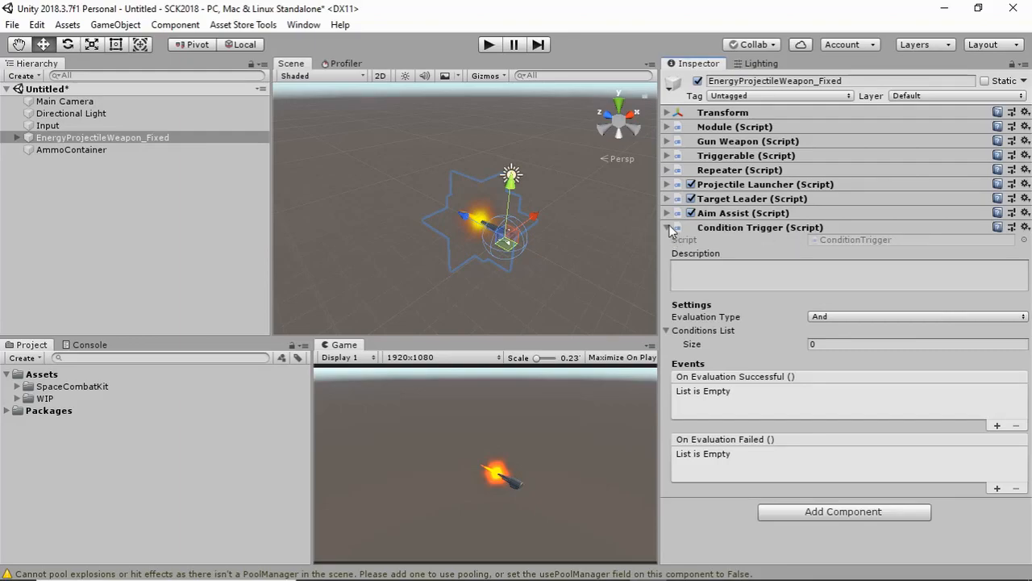
Reorder the Condition Trigger component to sit directly below the Repeater and expand its settings
click(707, 229)
drag(709, 226, 717, 180)
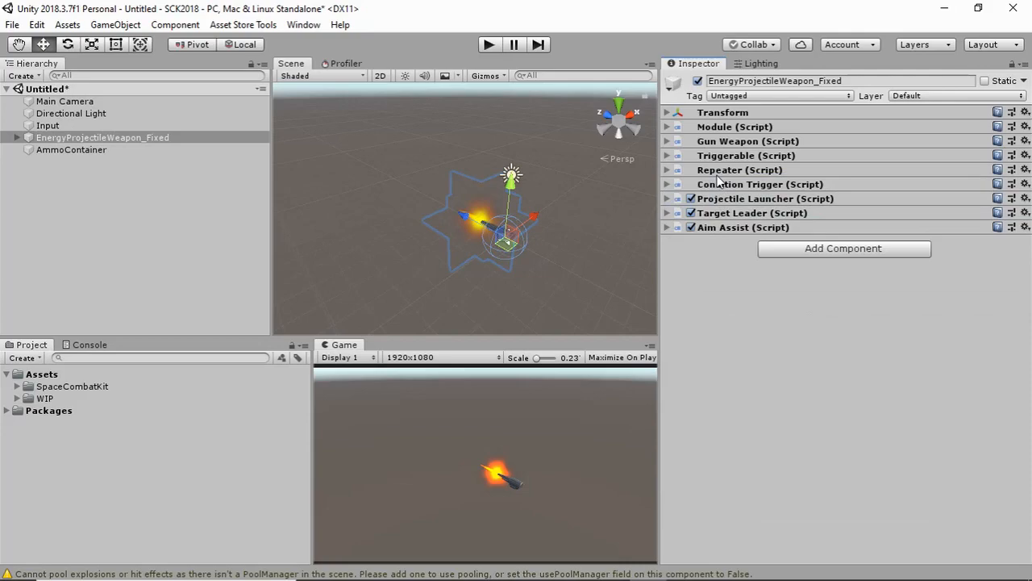
click(667, 184)
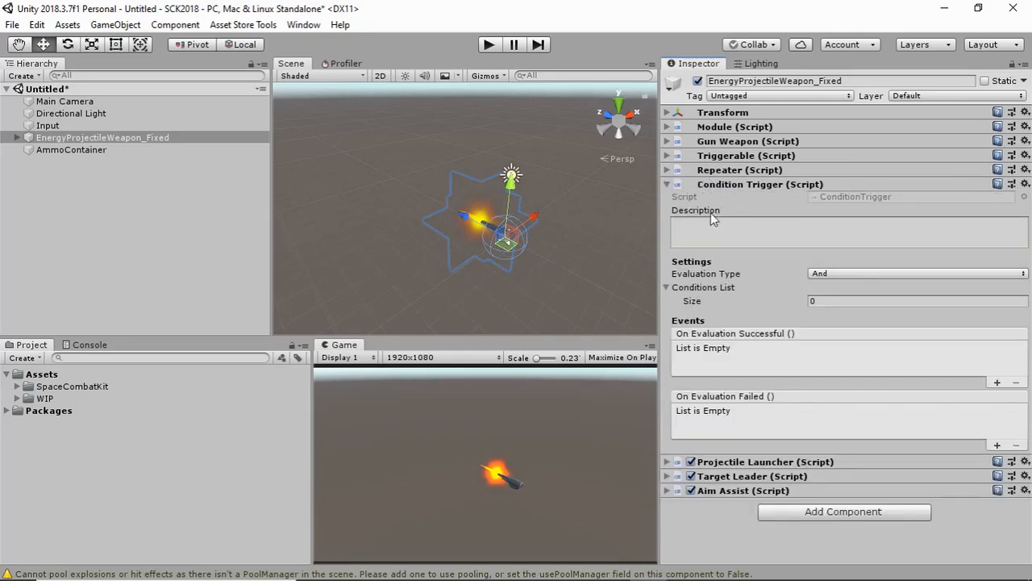
Reassign the Repeater's On Action event to the Condition Trigger component and have it call ConditionTrigger.Trigger
click(727, 170)
scroll(743, 234, down, 2)
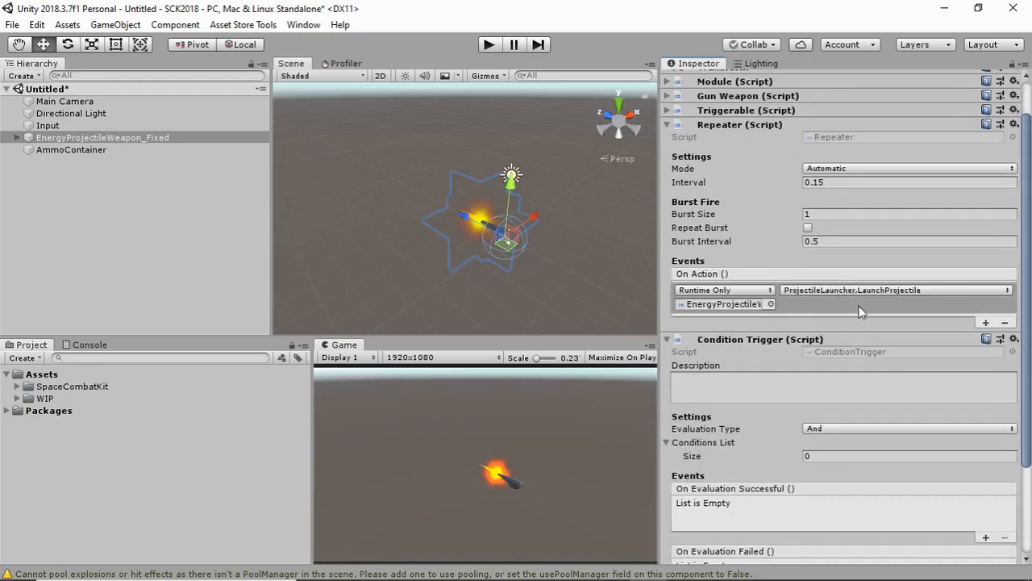
drag(708, 338, 710, 307)
click(811, 290)
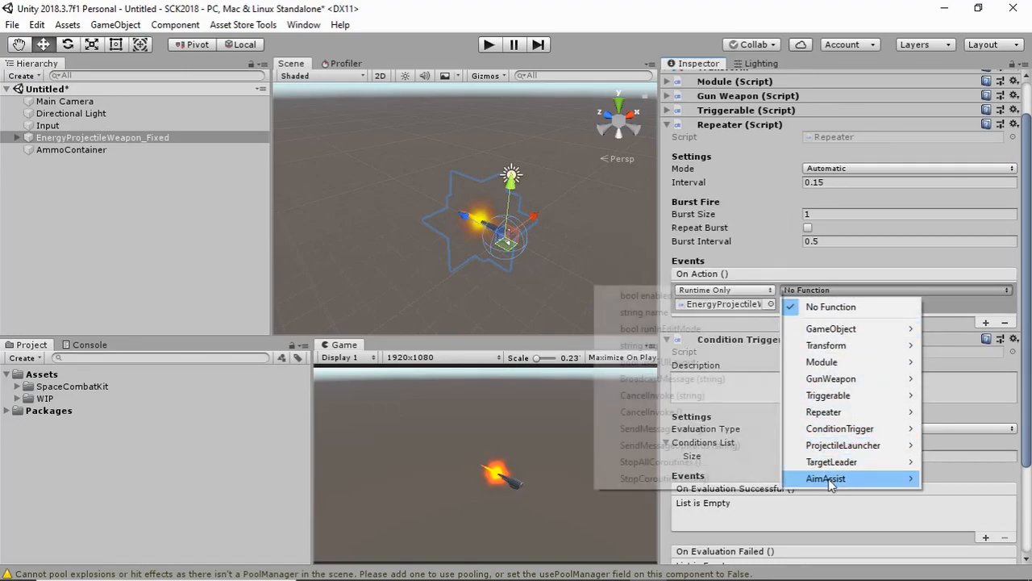
mouse_move(839, 429)
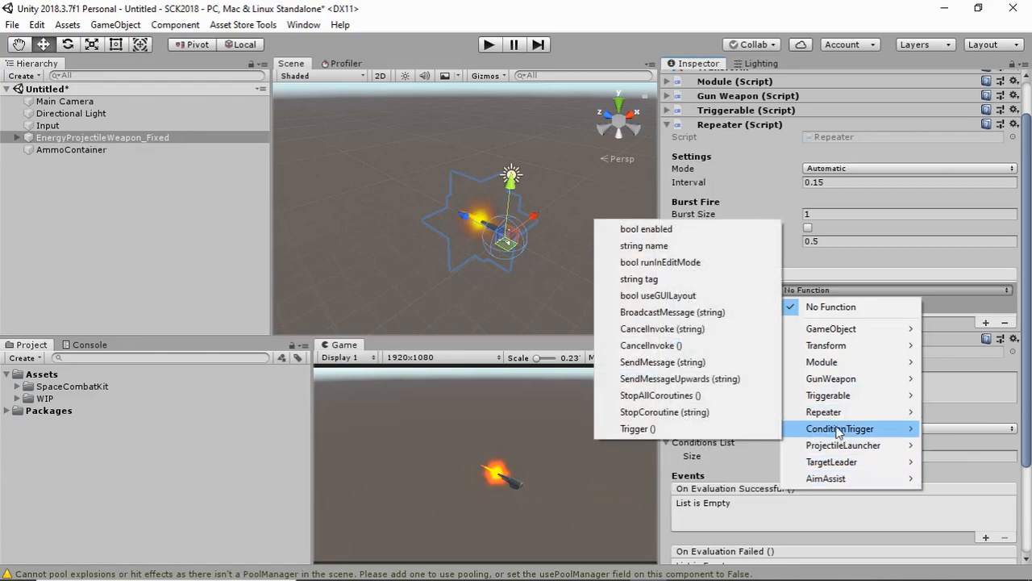
click(635, 430)
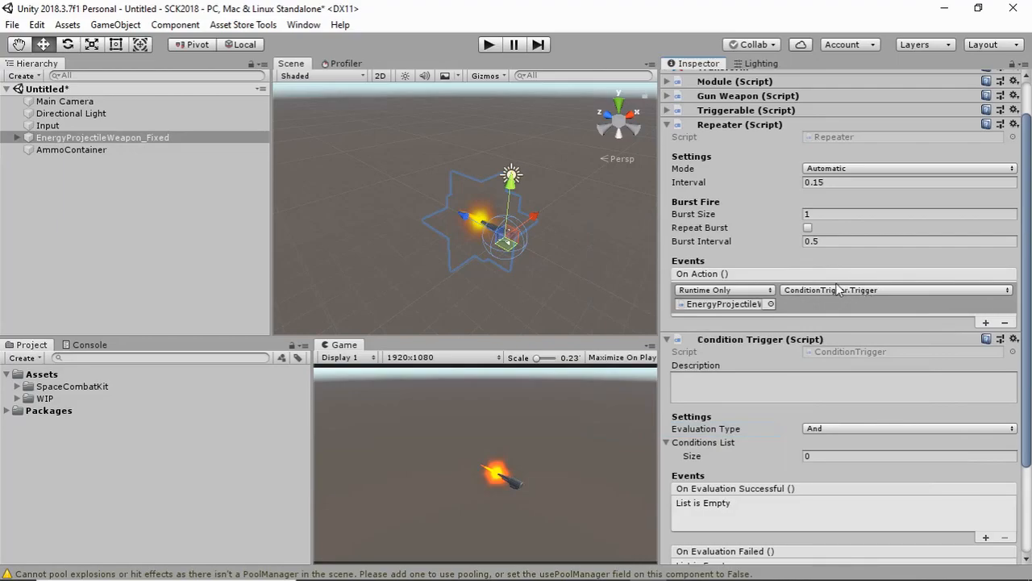
Review the And and Or evaluation types of the Condition Trigger and set its Evaluation Type to Or
scroll(748, 320, down, 5)
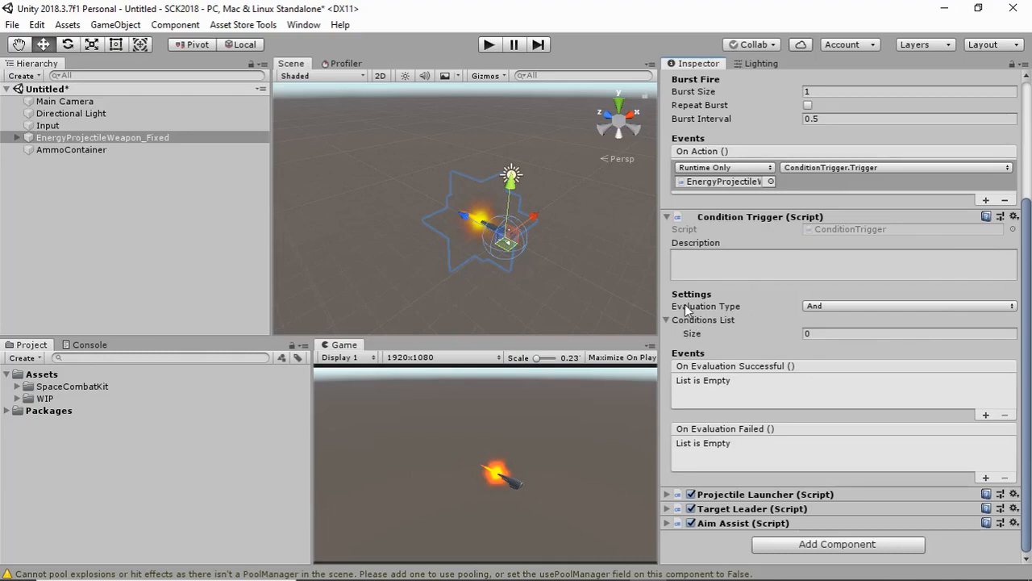
click(827, 305)
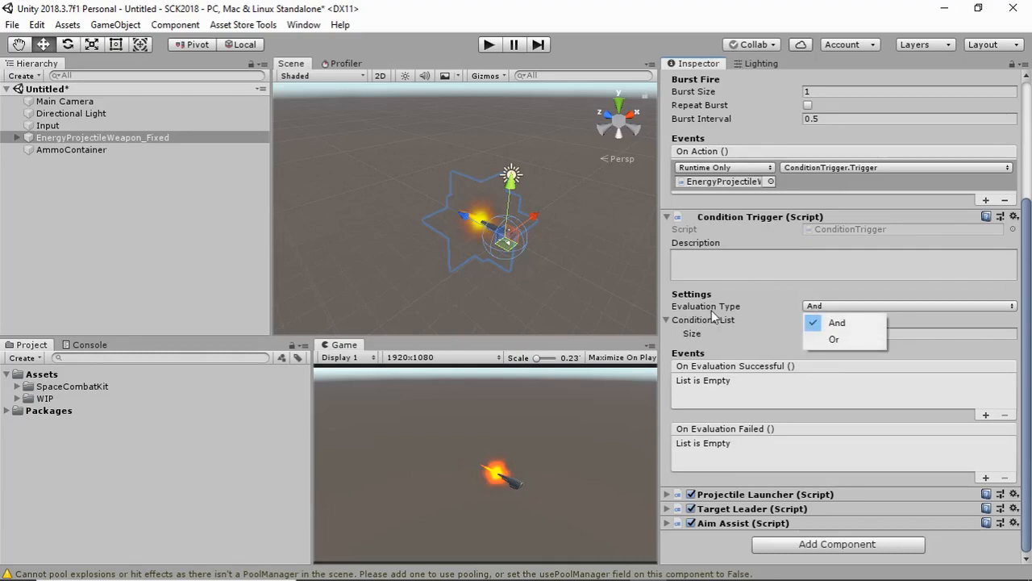
click(837, 323)
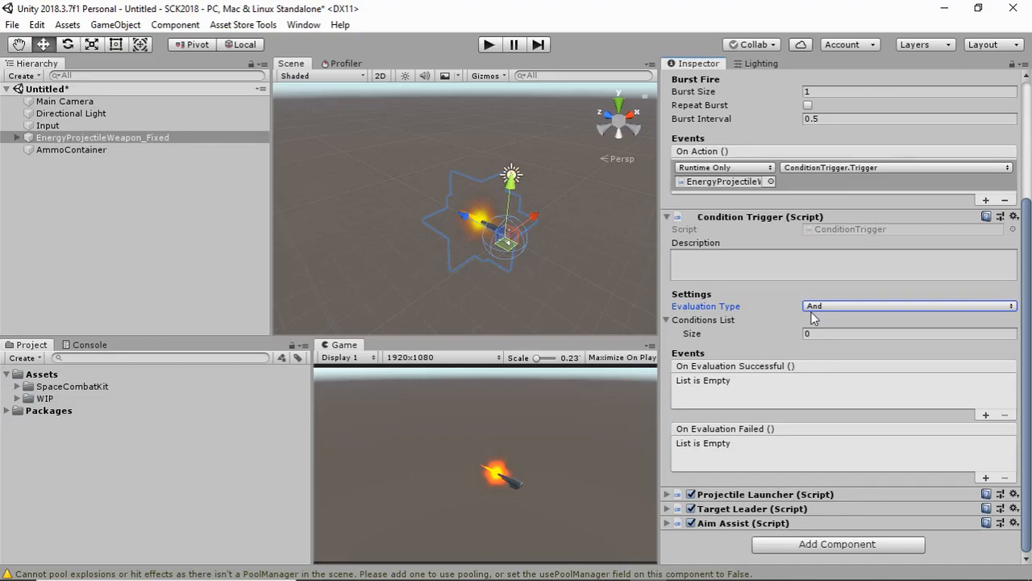
click(811, 311)
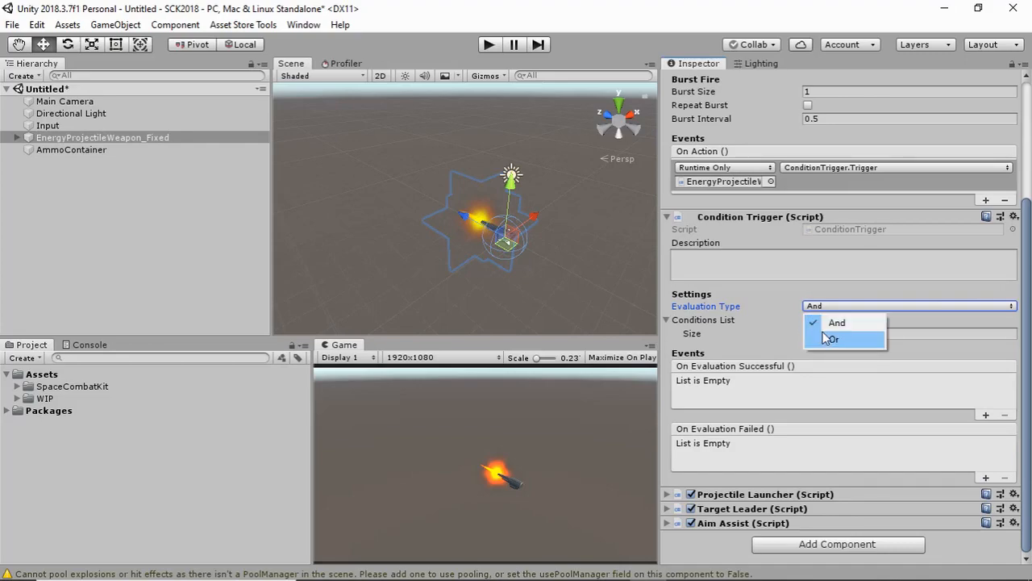
click(823, 341)
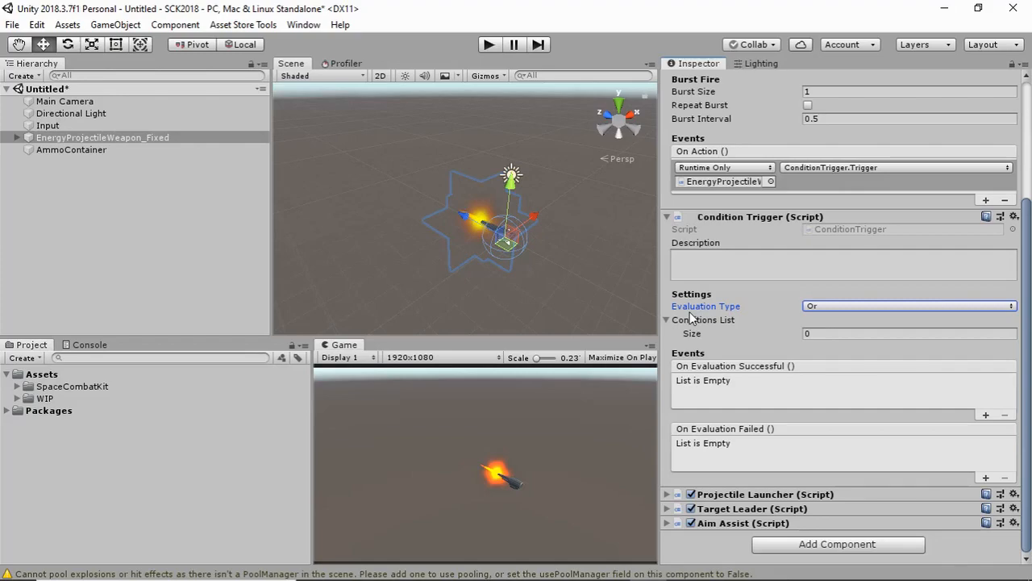
Set the weapon's Conditions List size to 1 and assign the AmmoContainer object as the condition's Target Object
click(123, 149)
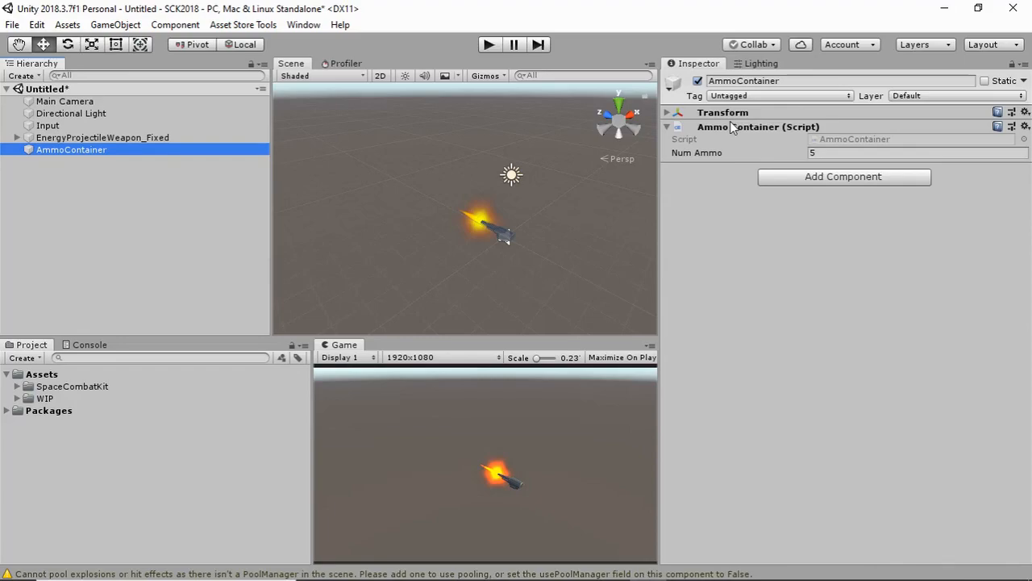
click(143, 138)
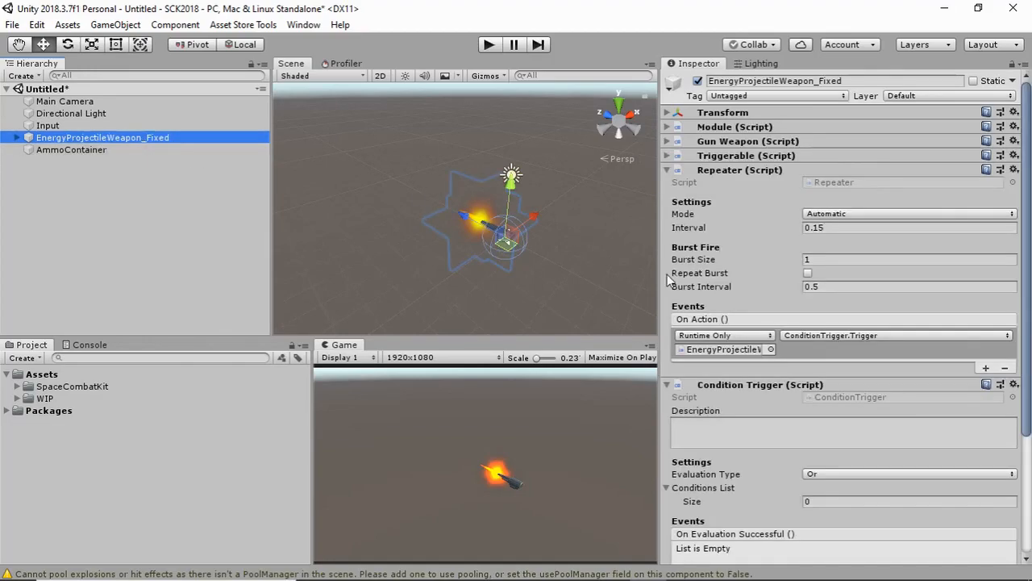
scroll(741, 341, down, 5)
scroll(740, 341, up, 2)
scroll(736, 329, down, 2)
click(832, 334)
text(1)
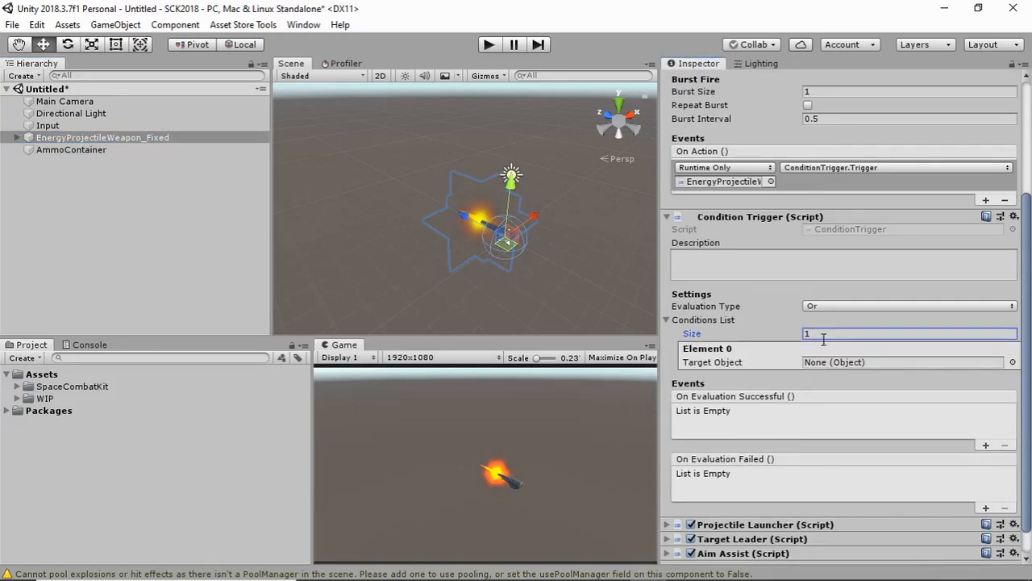
drag(102, 149, 815, 362)
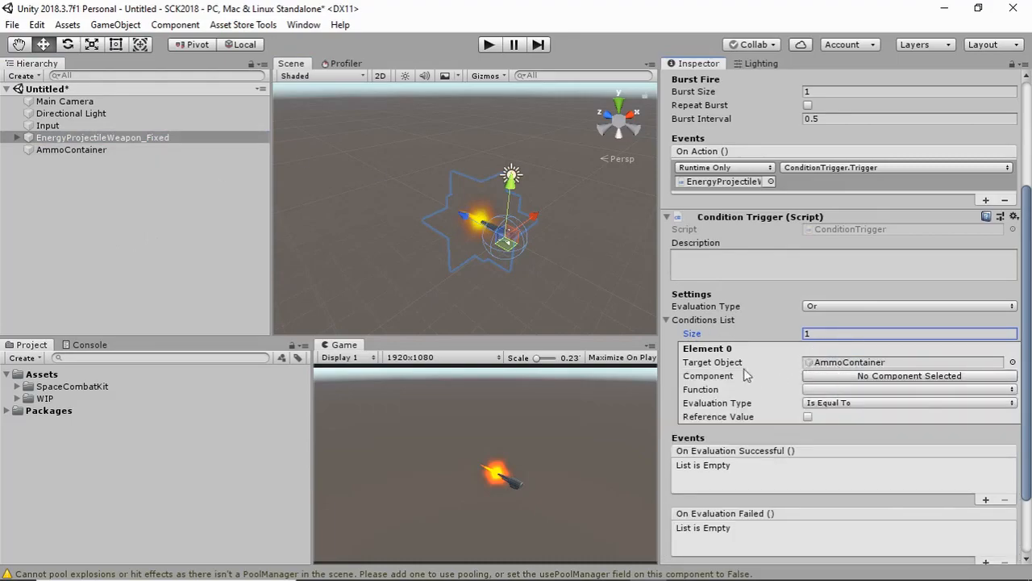
Configure the condition to use the AmmoContainer component's HasAmmo function, Is Equal To, with the Reference Value enabled
click(844, 378)
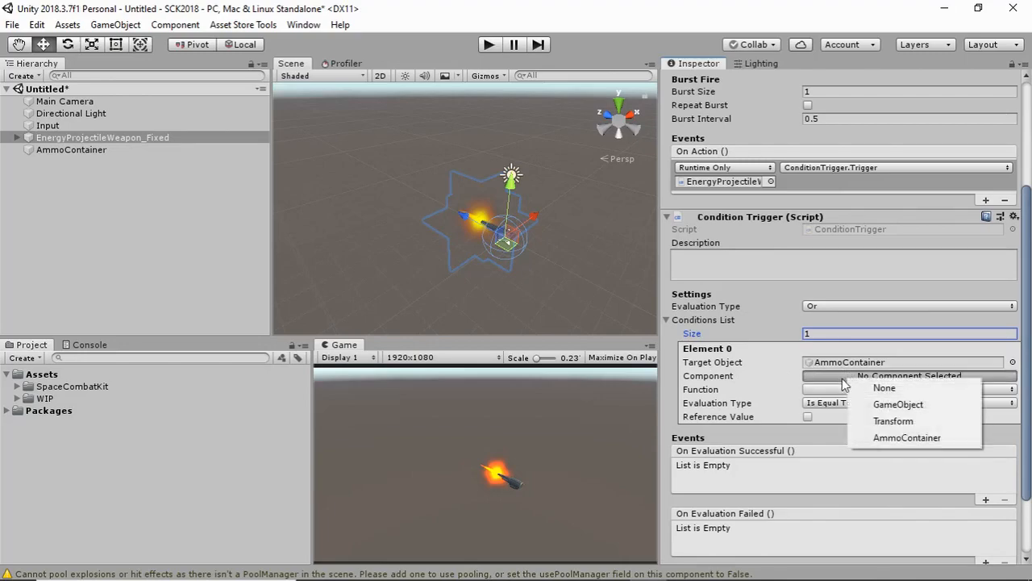
click(896, 441)
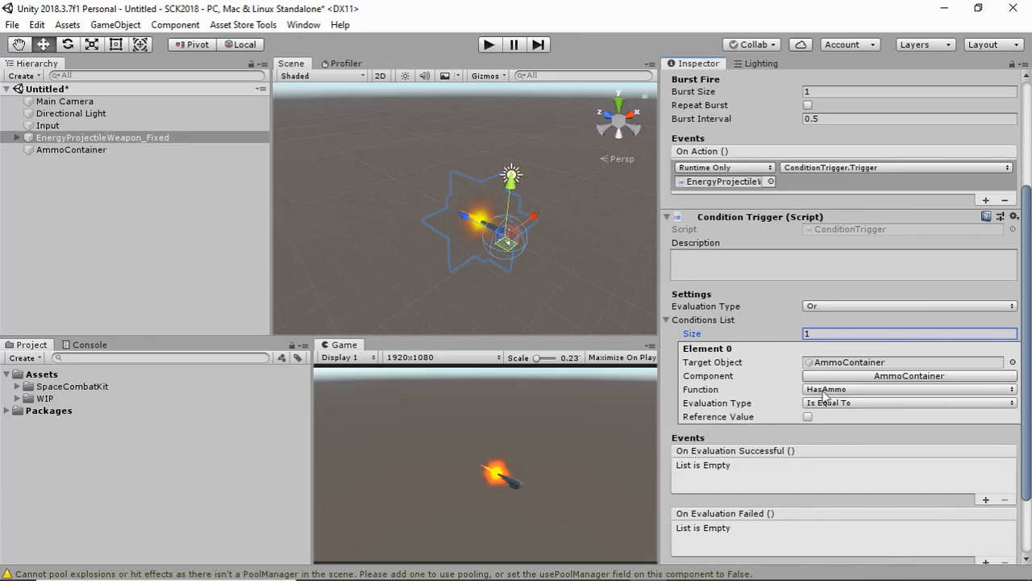
click(806, 417)
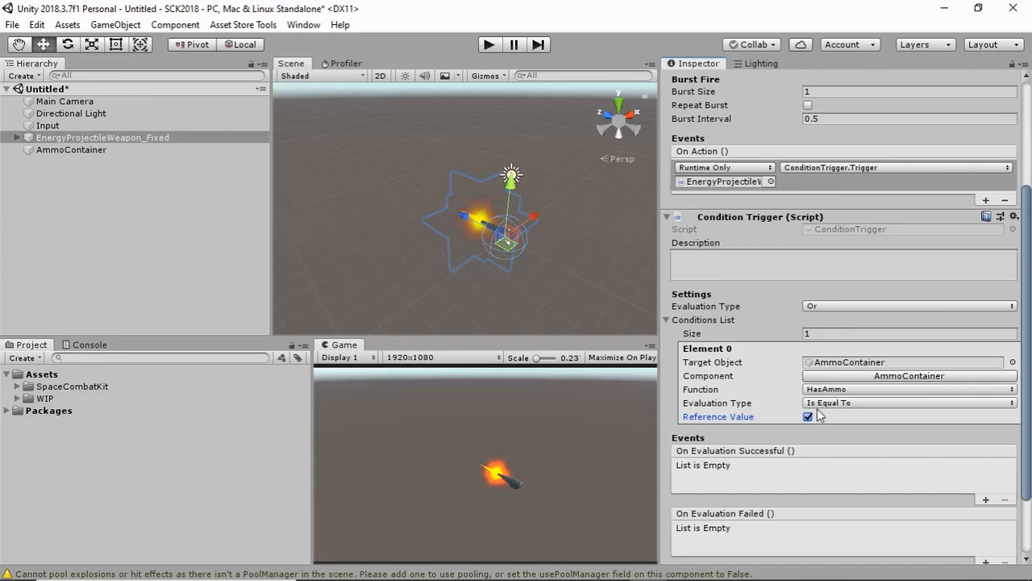
Add an On Evaluation Successful event to the Condition Trigger that calls ProjectileLauncher.LaunchProjectile on the weapon's Projectile Launcher
scroll(819, 414, down, 3)
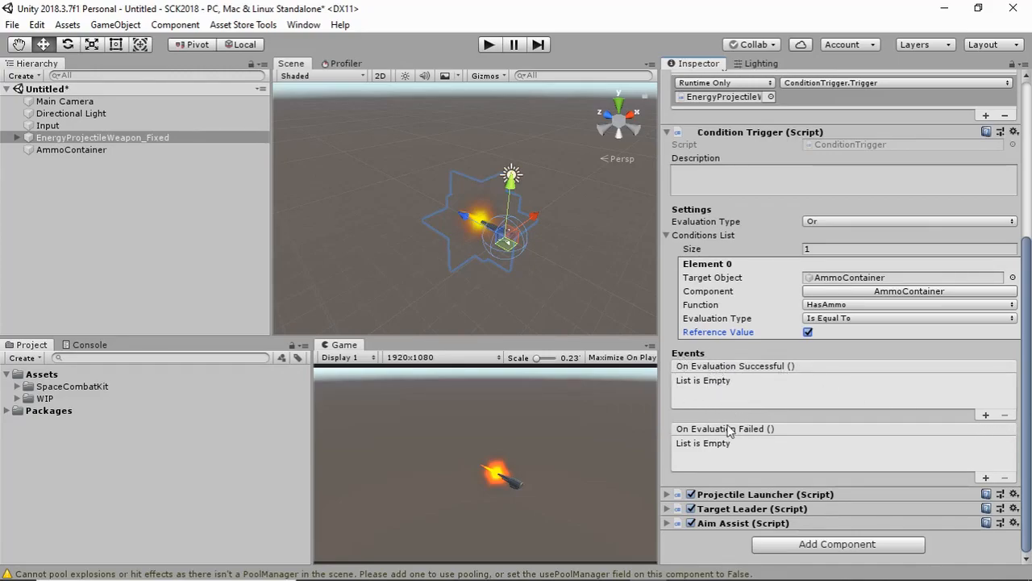
click(985, 416)
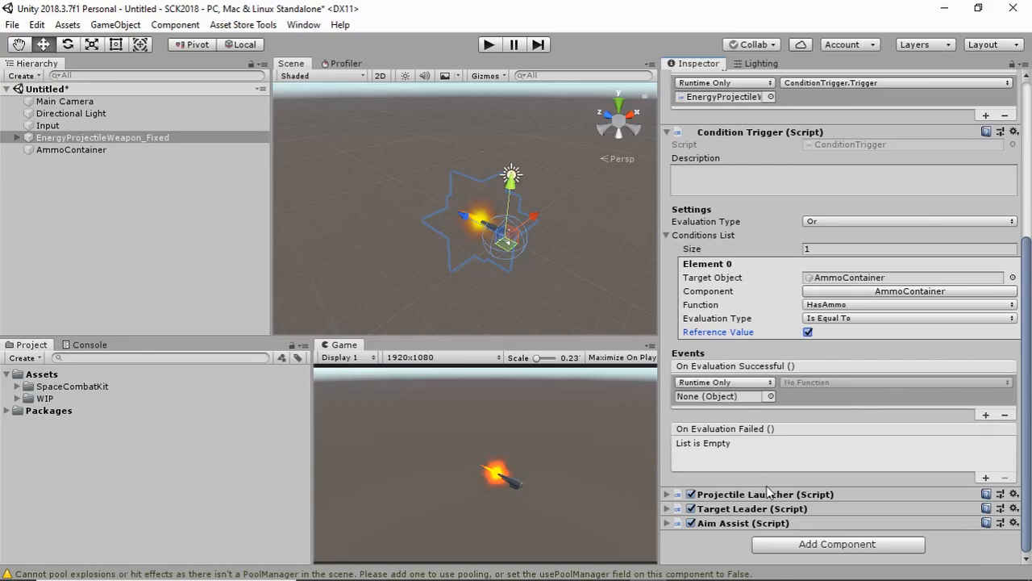
drag(767, 495, 735, 398)
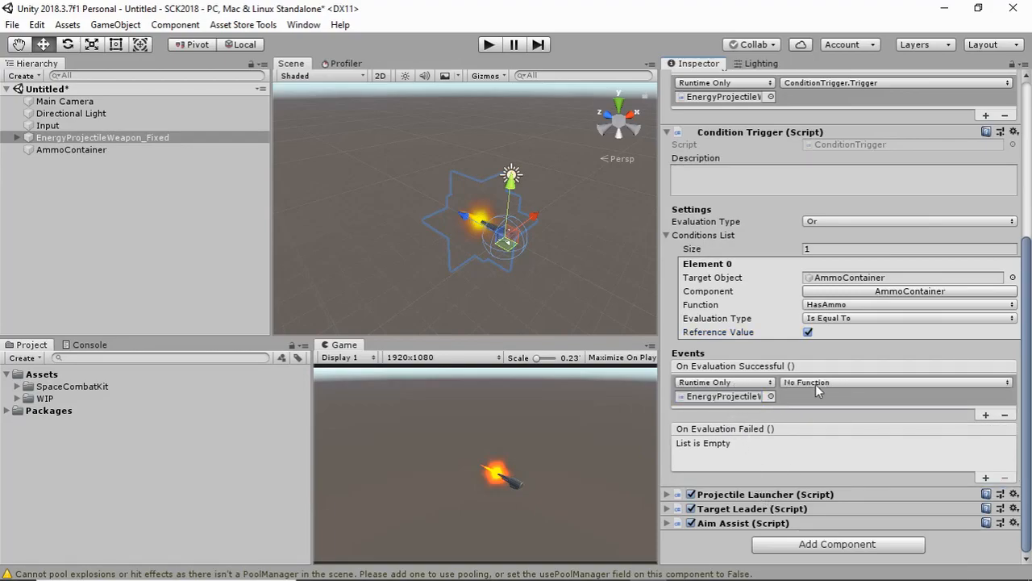
click(816, 384)
mouse_move(854, 344)
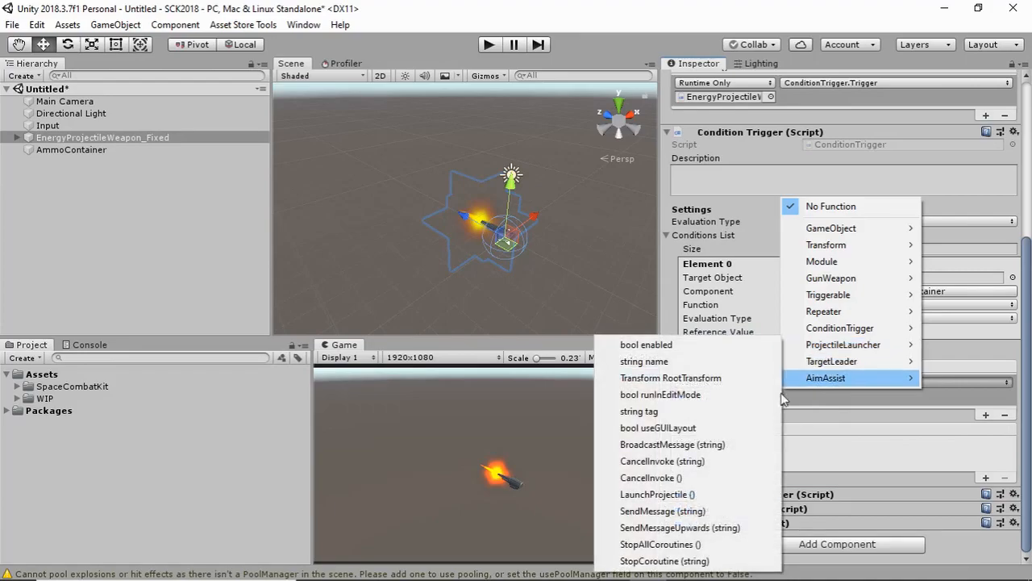
click(658, 495)
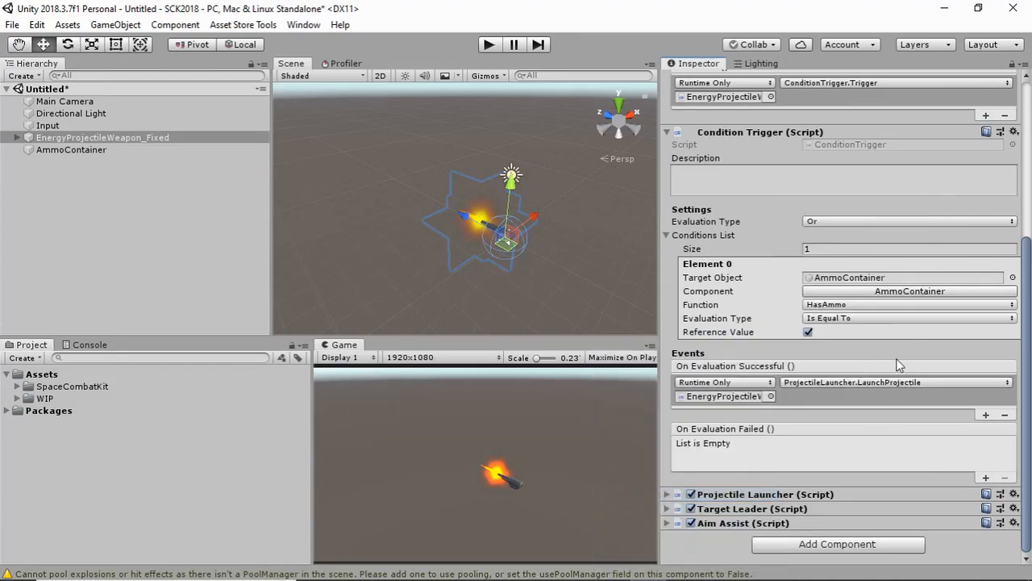
Enter the Condition Trigger description "Checks if ammo is available before launching projectile."
click(770, 180)
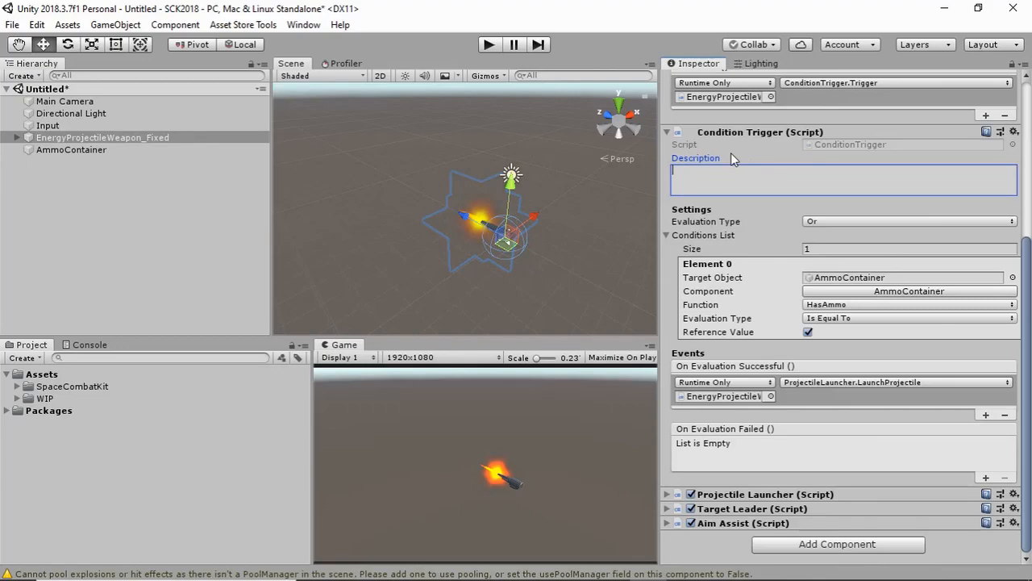
text(Checks)
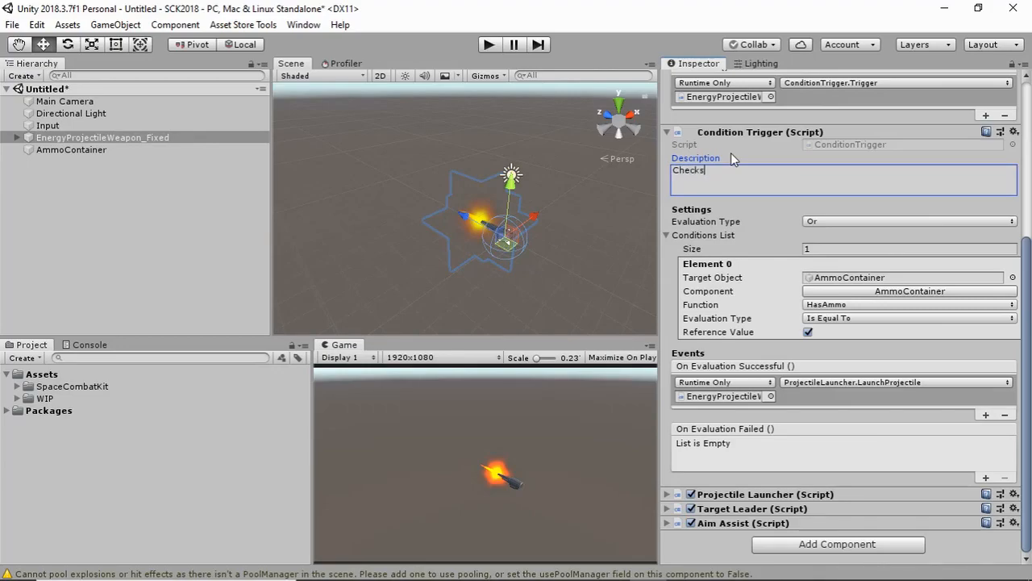
text( if ammo is available before launching projectile.)
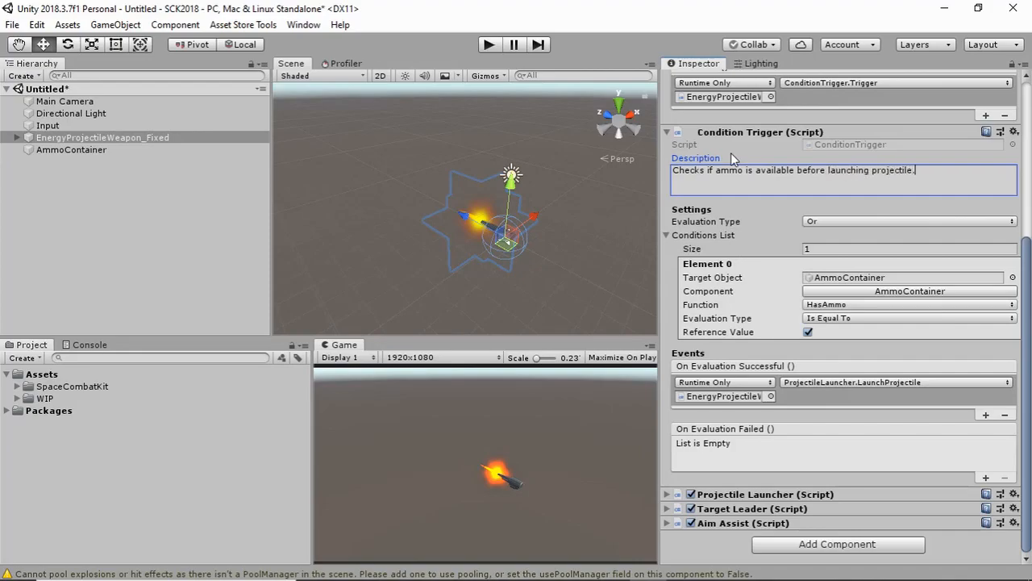
click(439, 56)
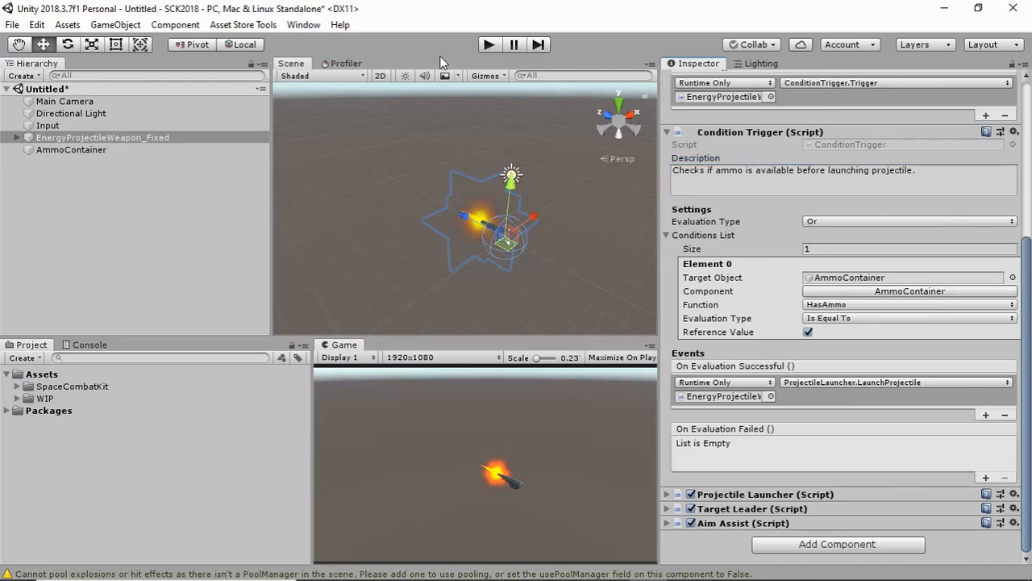
Run the scene, test firing the weapon in the Game view, and stop play mode
click(487, 46)
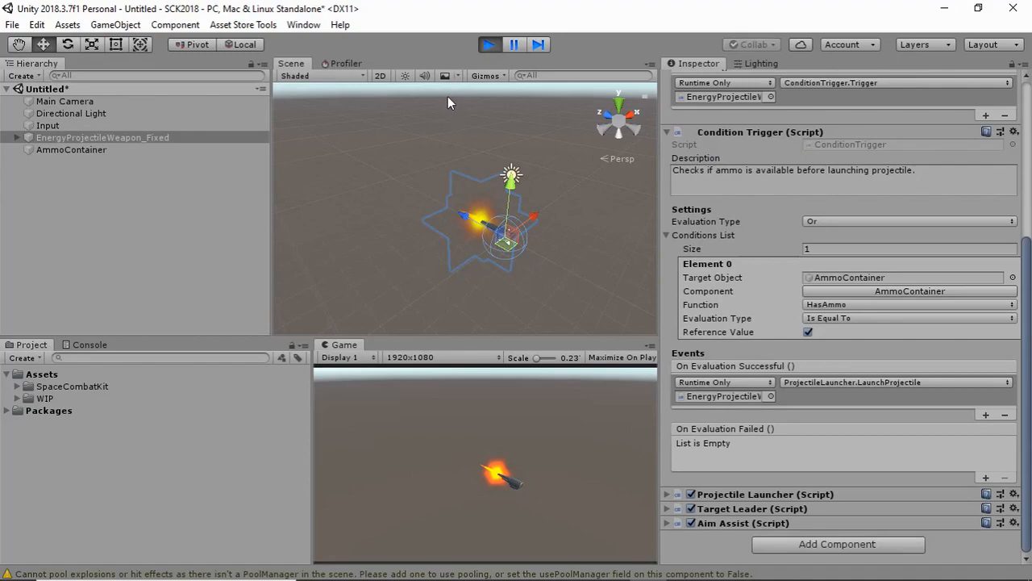
click(525, 490)
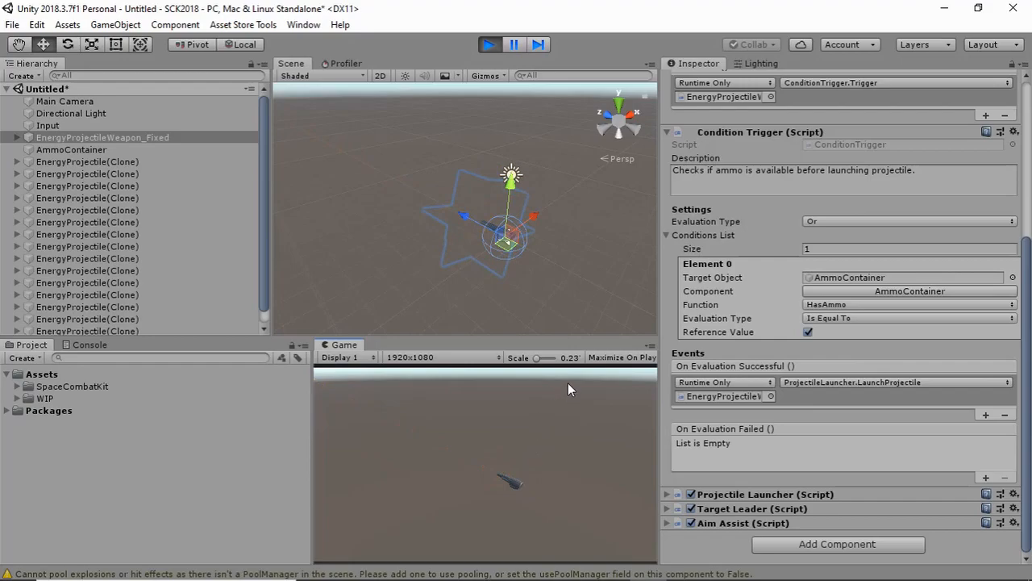
click(489, 47)
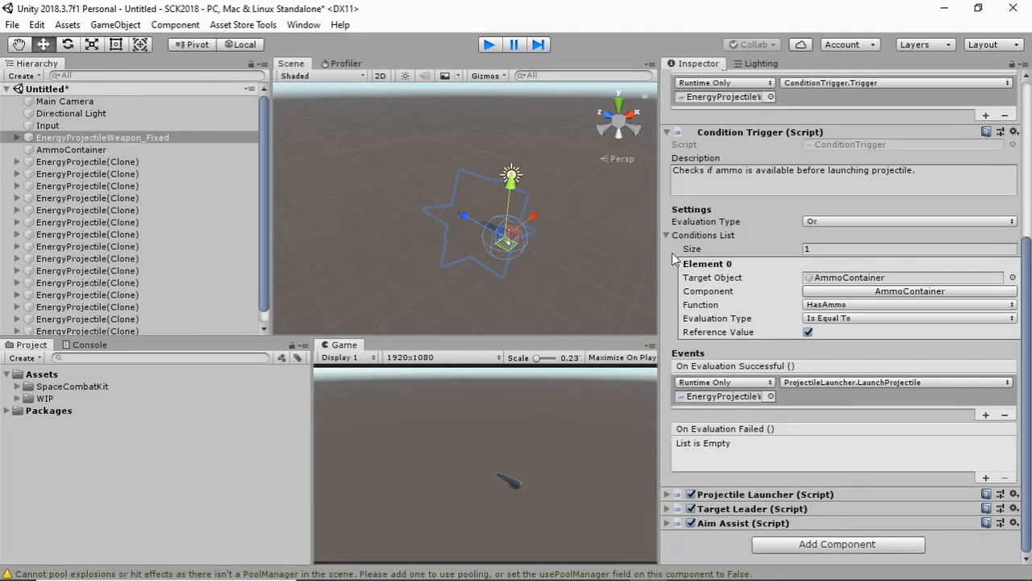
Add an On Projectile Launched event to the Projectile Launcher that targets the AmmoContainer object and calls AmmoContainer.DrawAmmo
click(728, 494)
scroll(757, 474, down, 5)
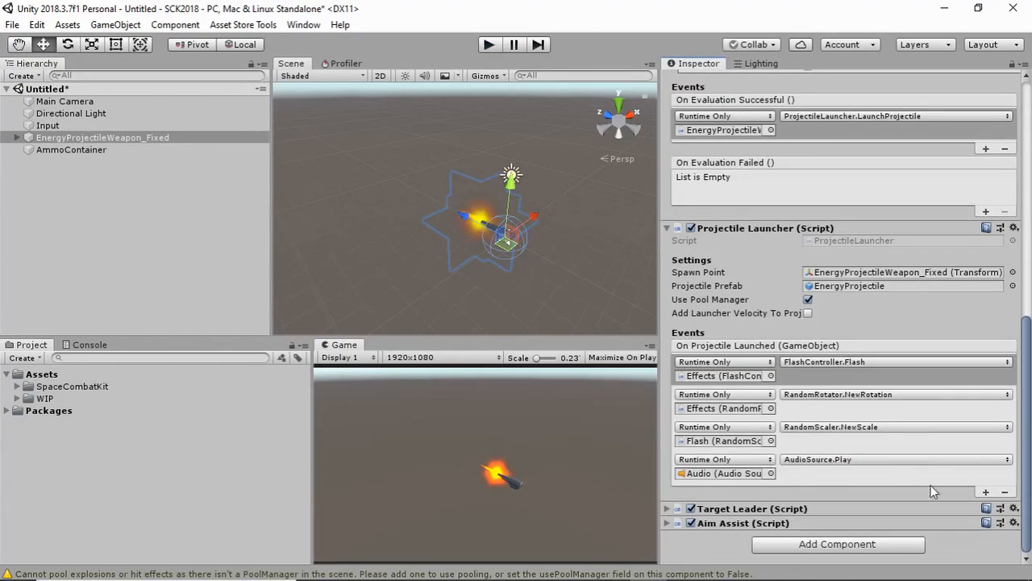
click(985, 492)
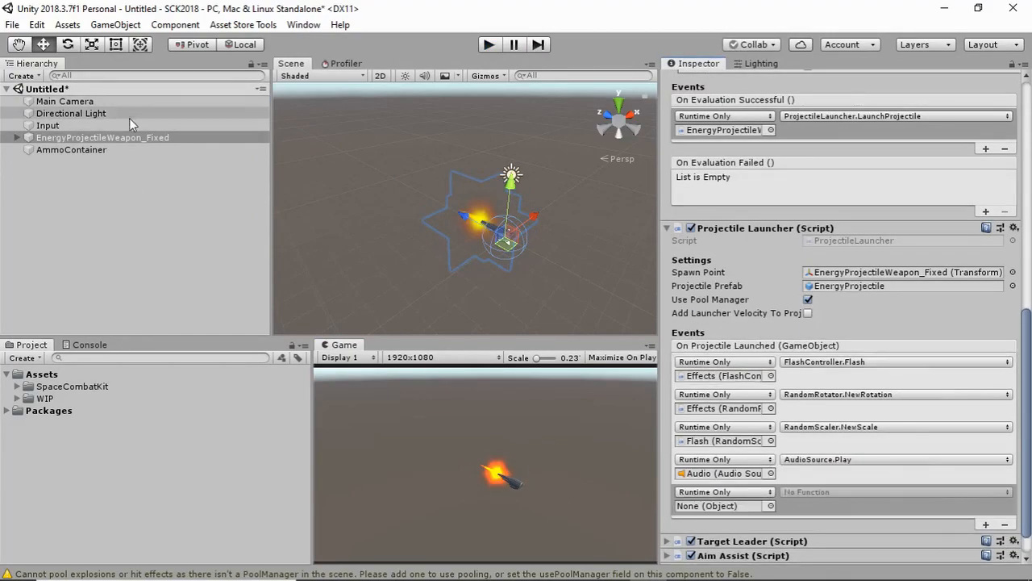
drag(95, 153, 713, 506)
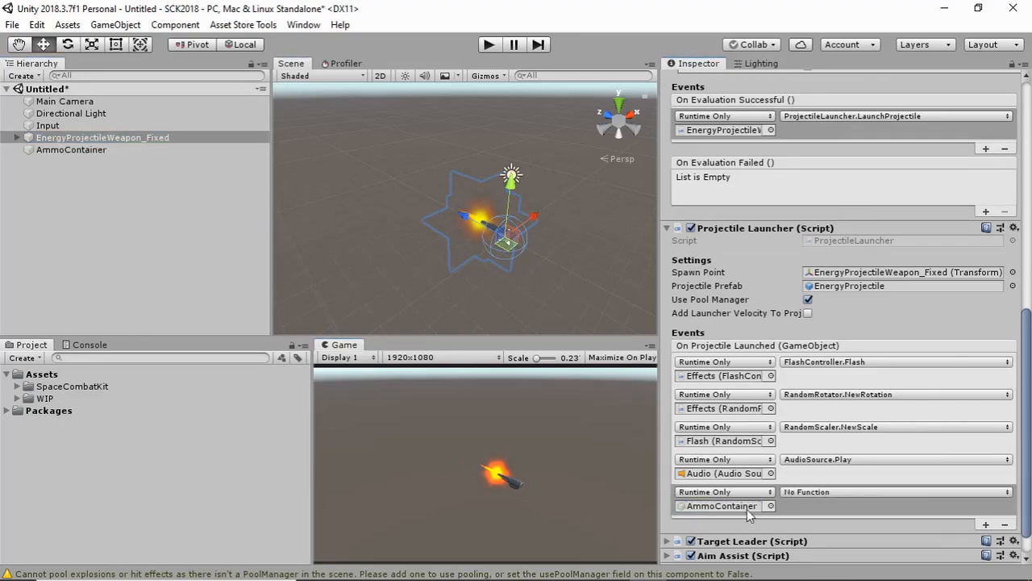
click(820, 493)
mouse_move(838, 564)
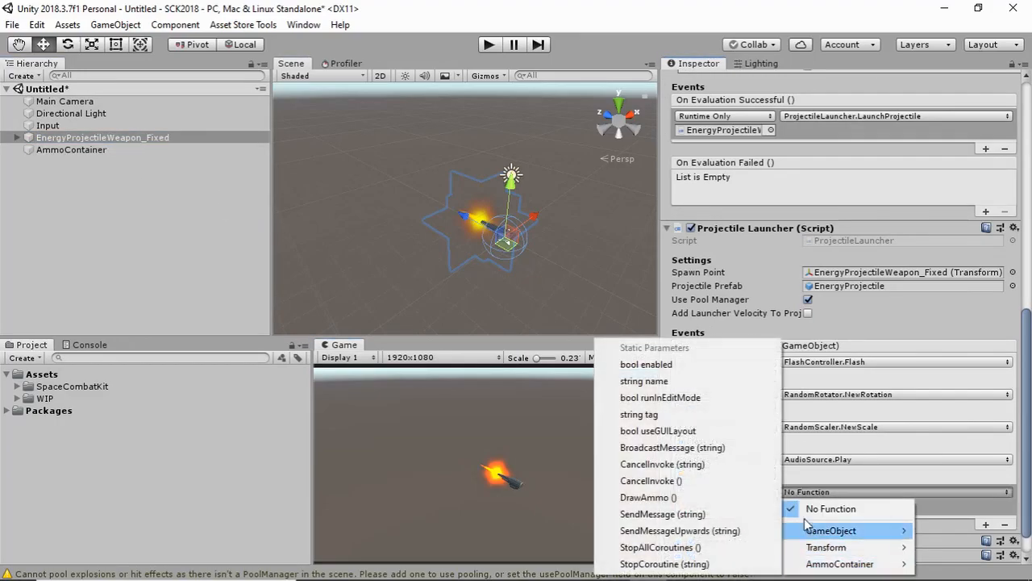
click(649, 497)
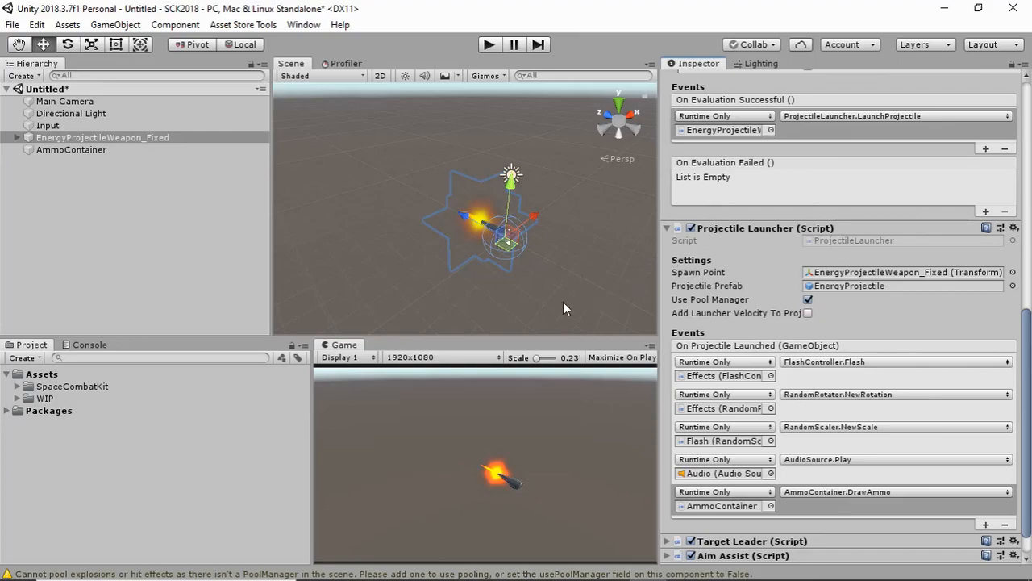
Play the scene again to test firing with ammo being drawn from the container, and stop it
click(489, 45)
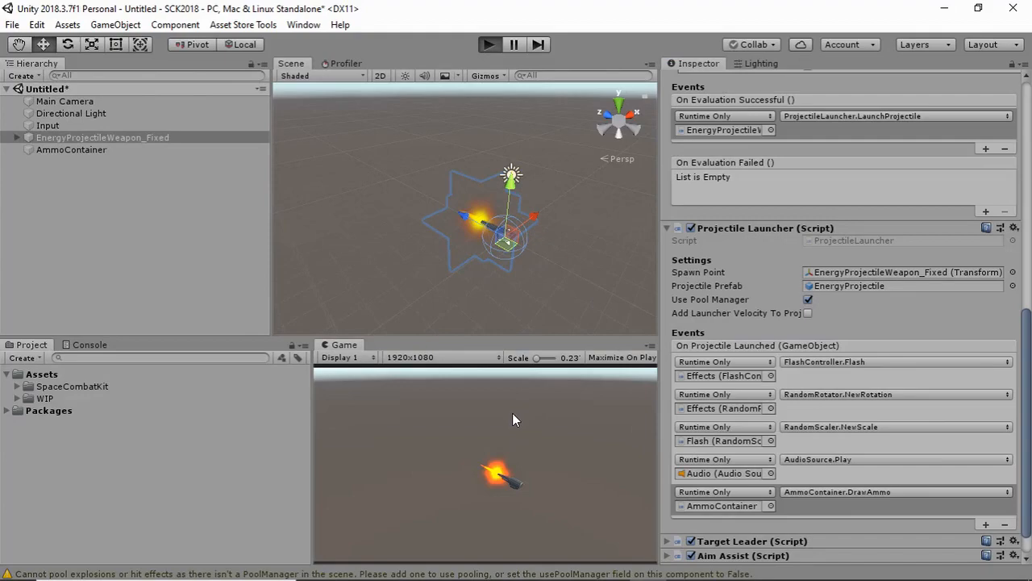
click(508, 440)
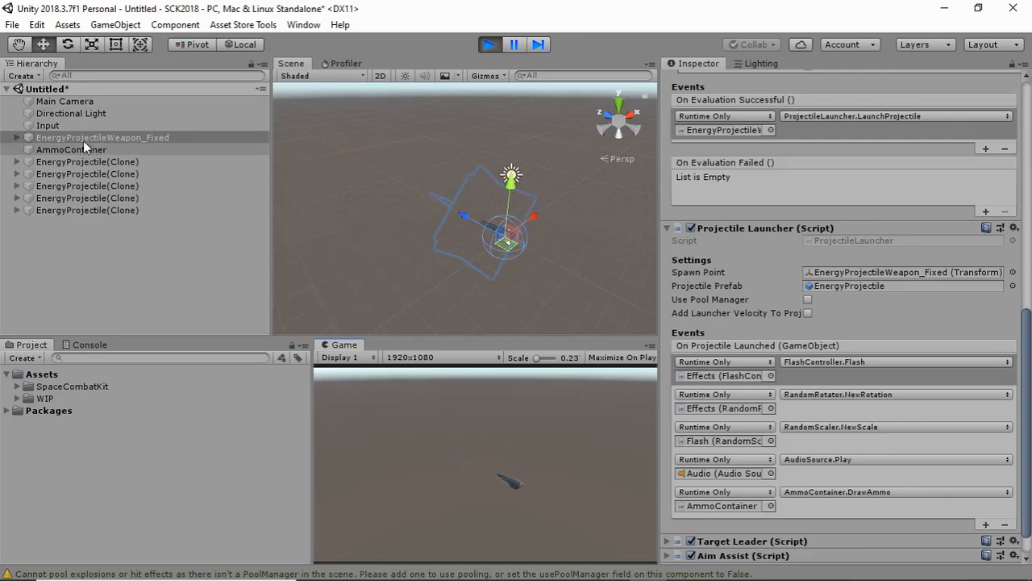
click(489, 45)
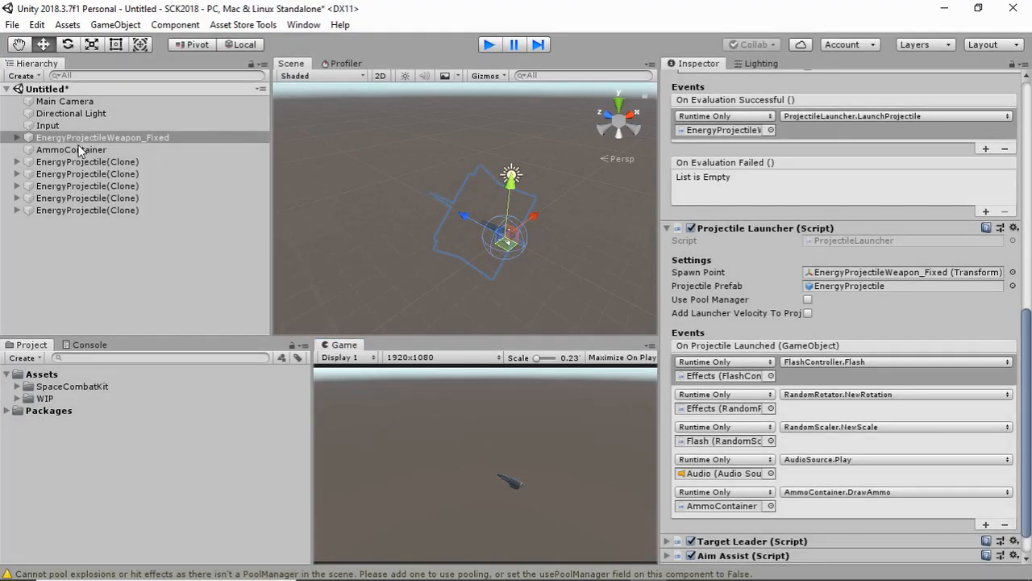
Check the AmmoContainer's ammo setting and review the weapon's Repeater and Condition Trigger event setup
click(98, 150)
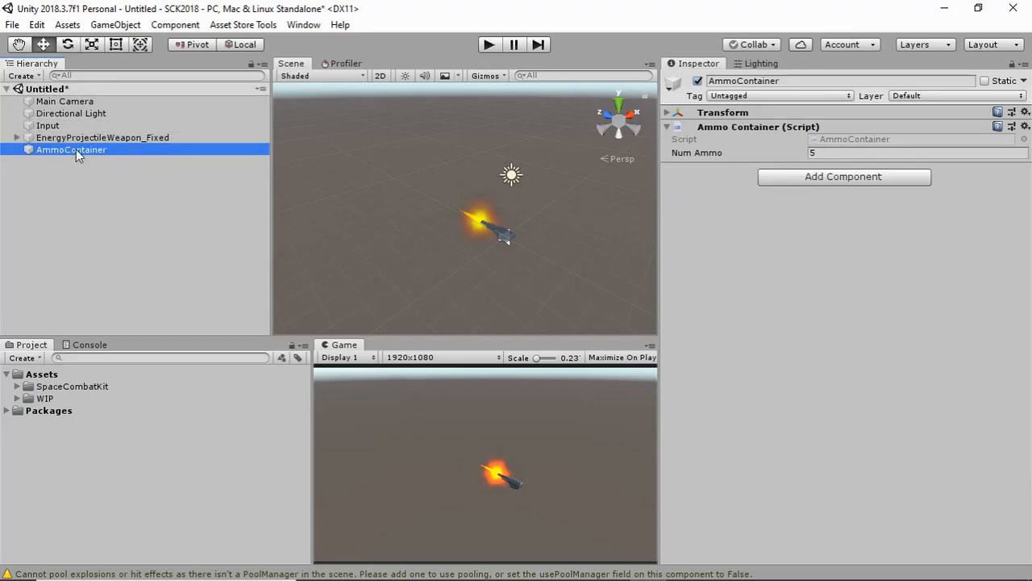
click(146, 137)
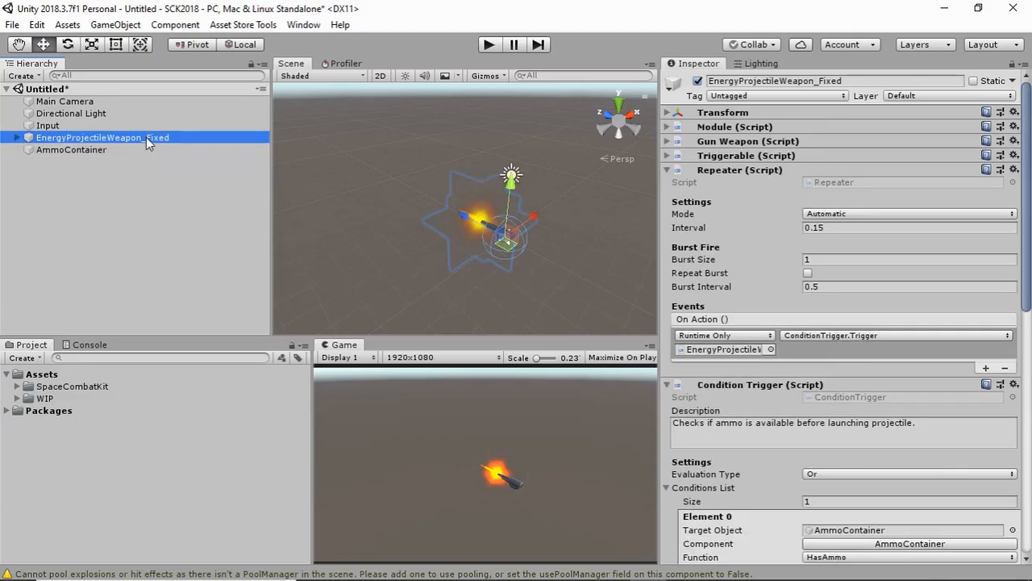
click(666, 170)
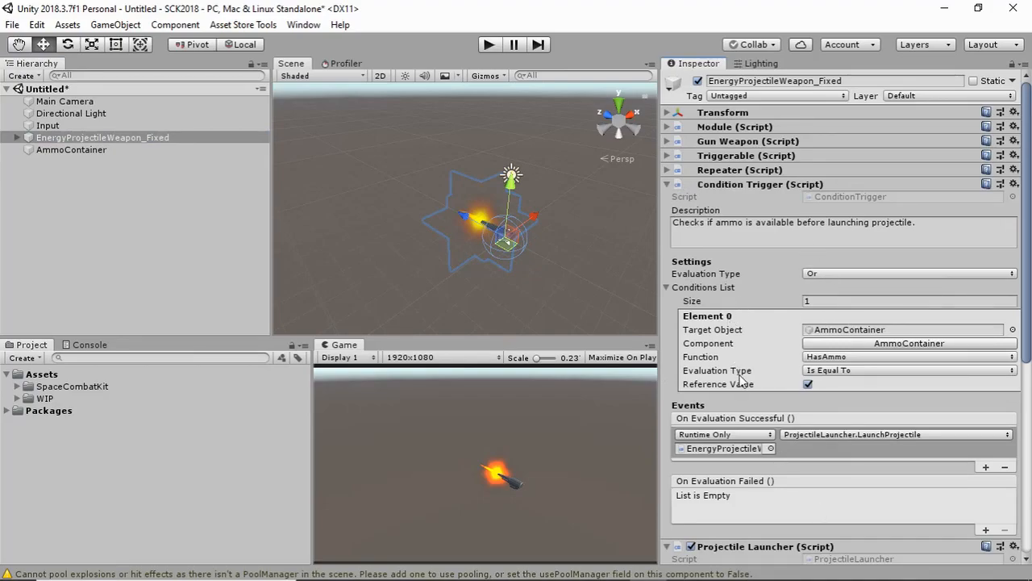
click(726, 173)
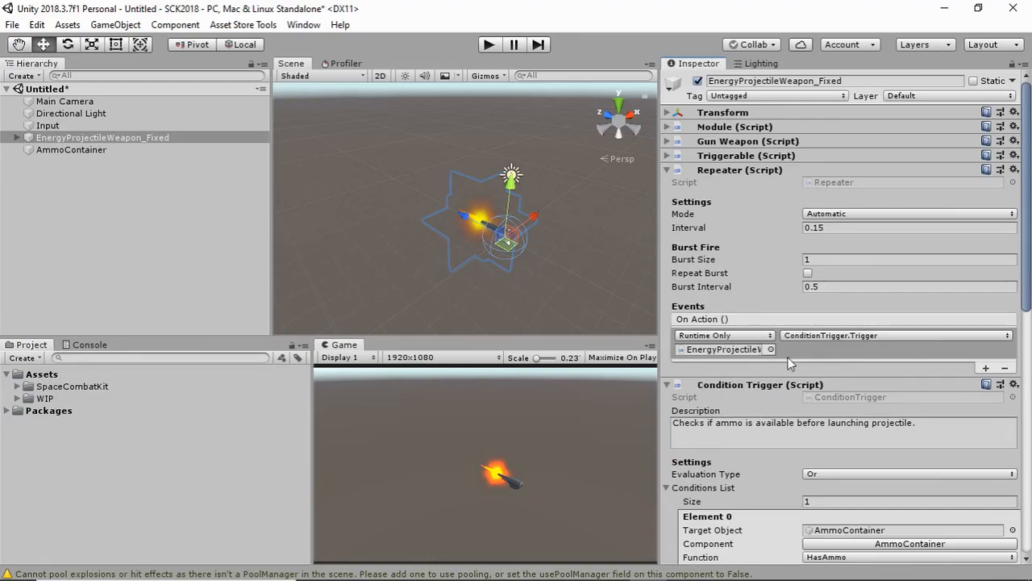
scroll(790, 363, down, 5)
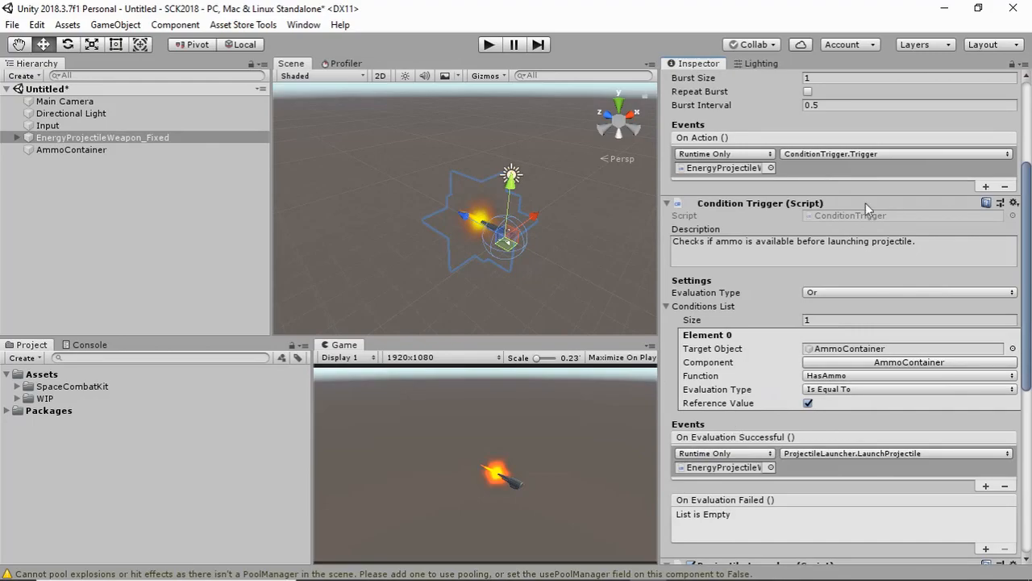
scroll(866, 204, down, 1)
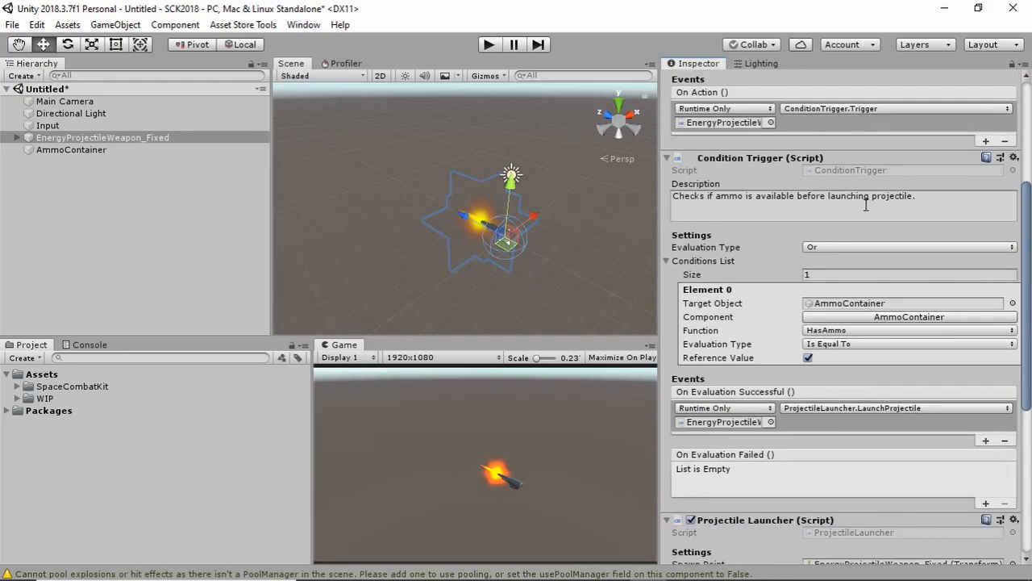